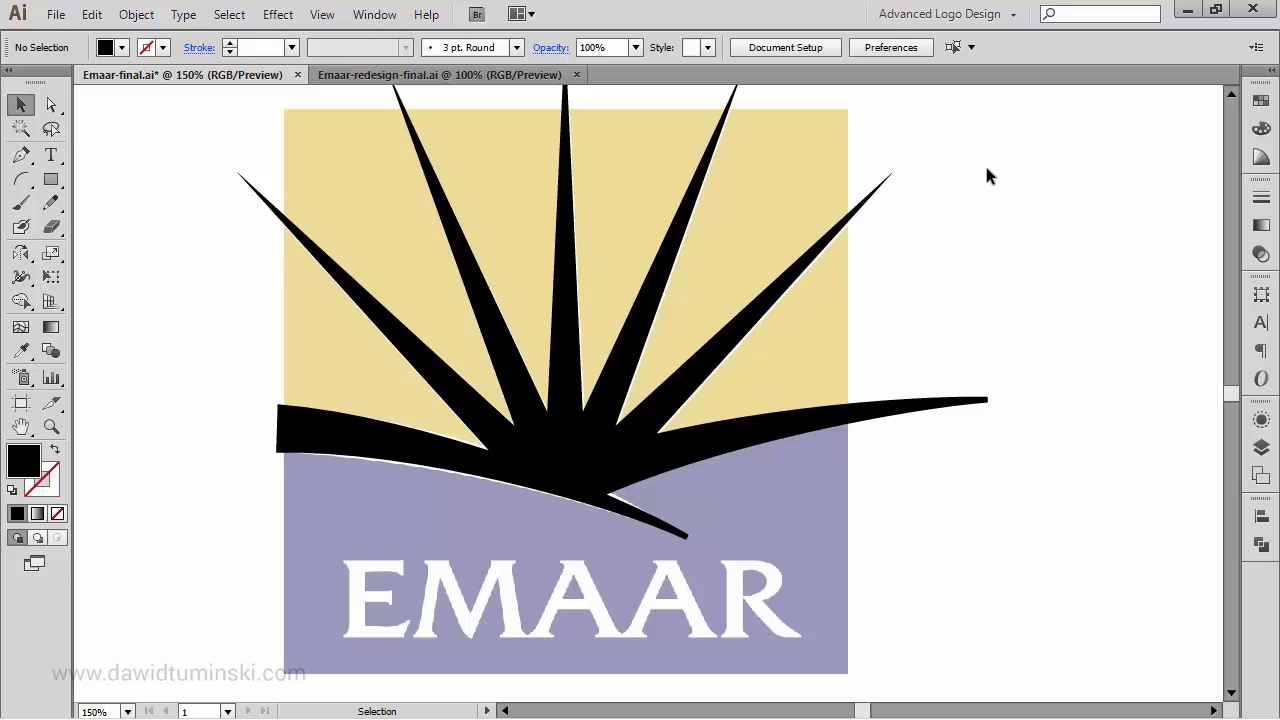
Step: Draw a square covering the faded logo template's square and fill it with the dark blue swatch
{"action": "key", "text": "m"}
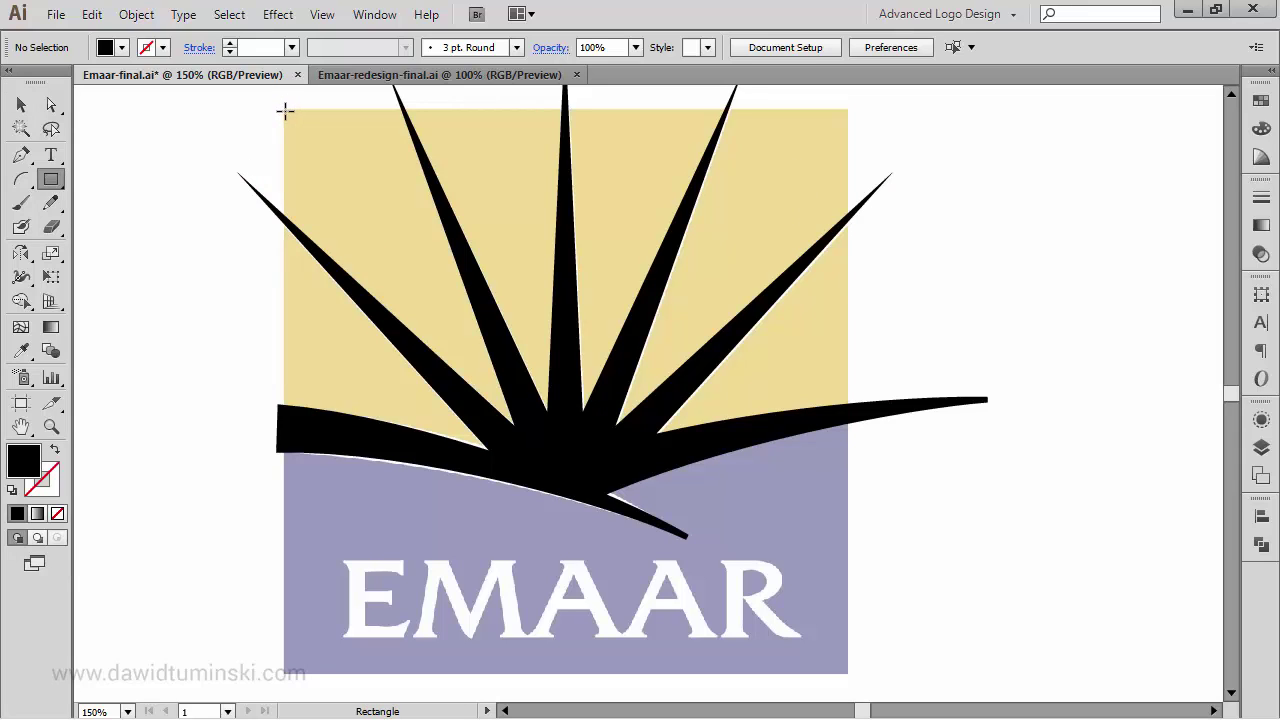
{"action": "left_click_drag", "start_coordinate": [285, 111], "coordinate": [848, 671]}
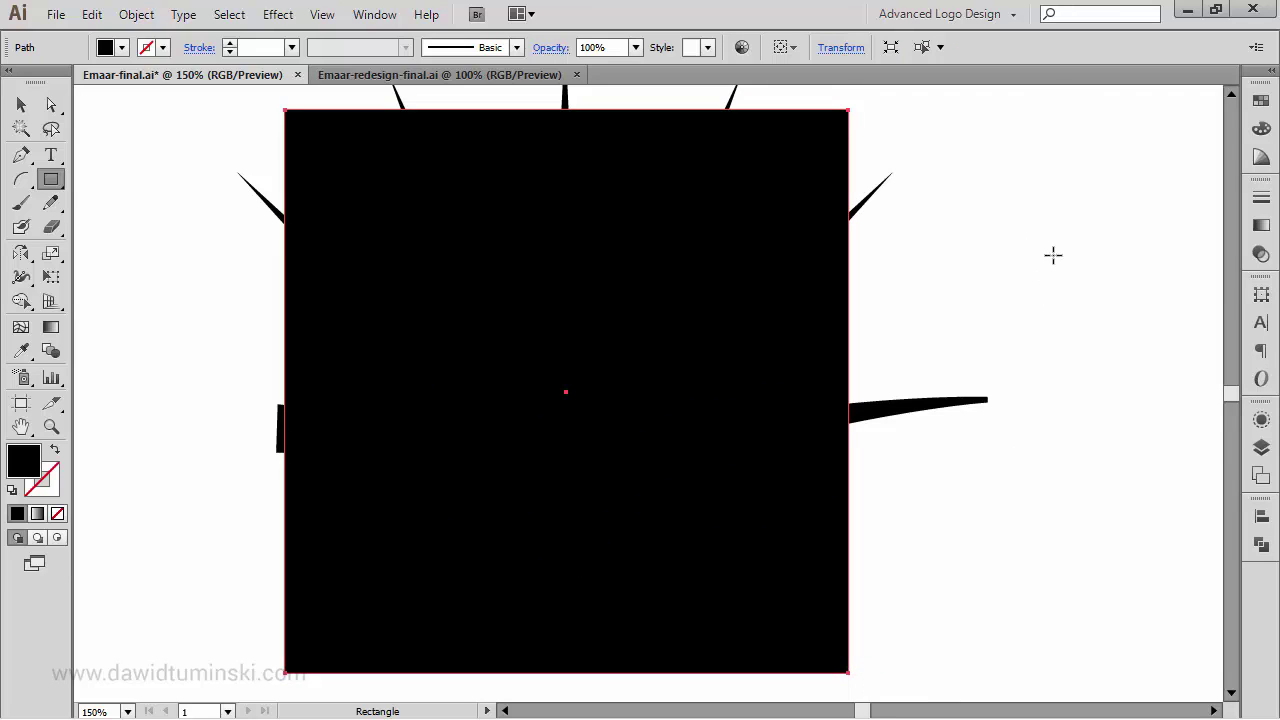
{"action": "left_click", "coordinate": [1261, 101]}
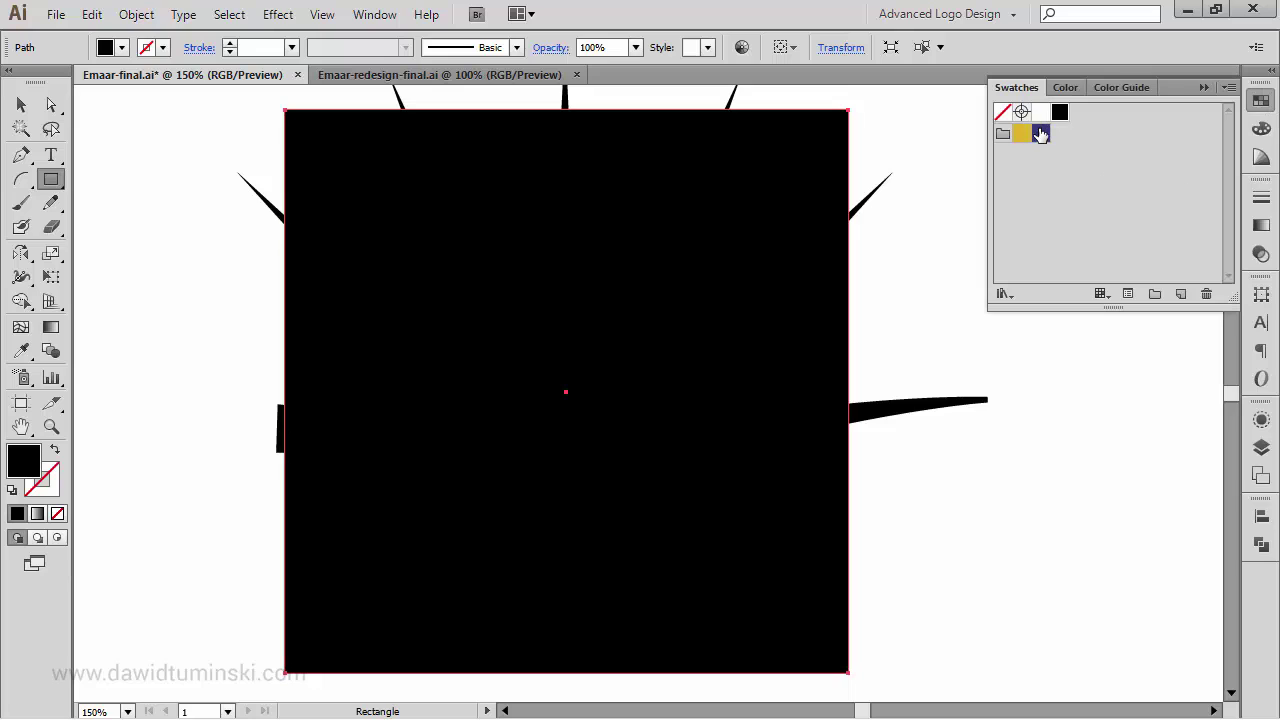
{"action": "left_click", "coordinate": [1041, 134]}
{"action": "left_click", "coordinate": [1203, 88]}
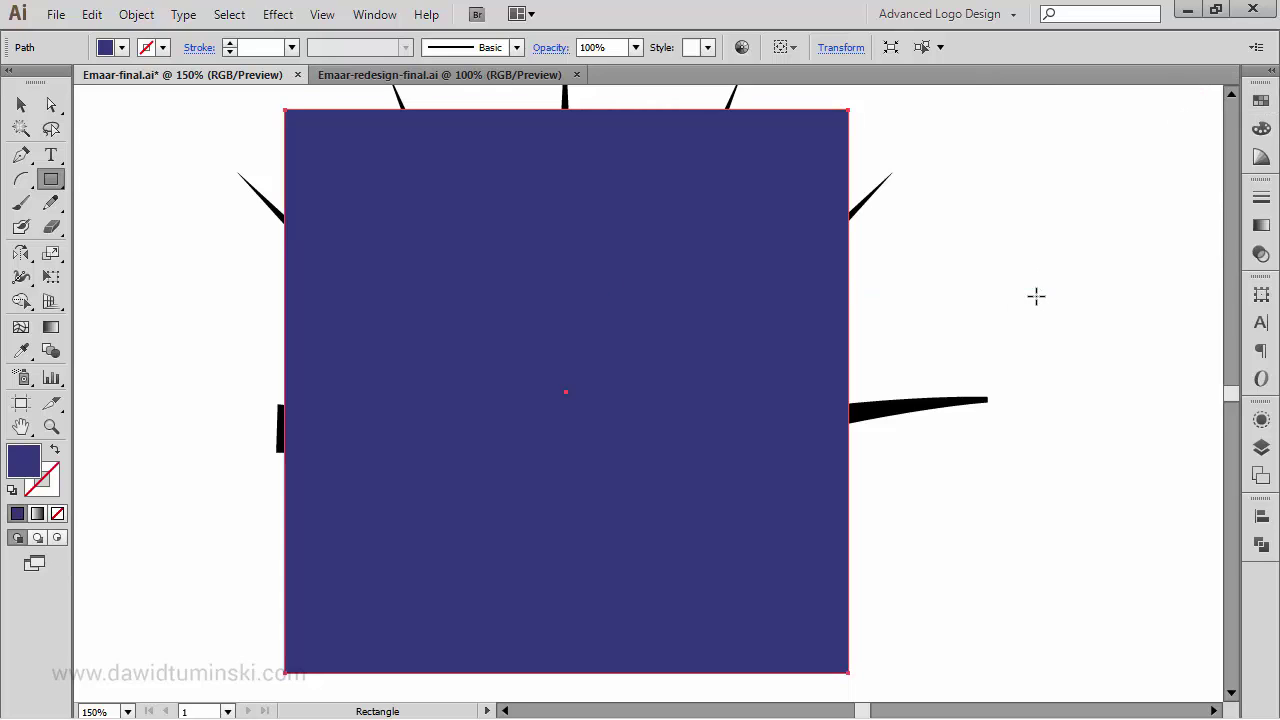
Step: Send the dark blue square to the back, behind the black ray shape
{"action": "left_click", "coordinate": [21, 104]}
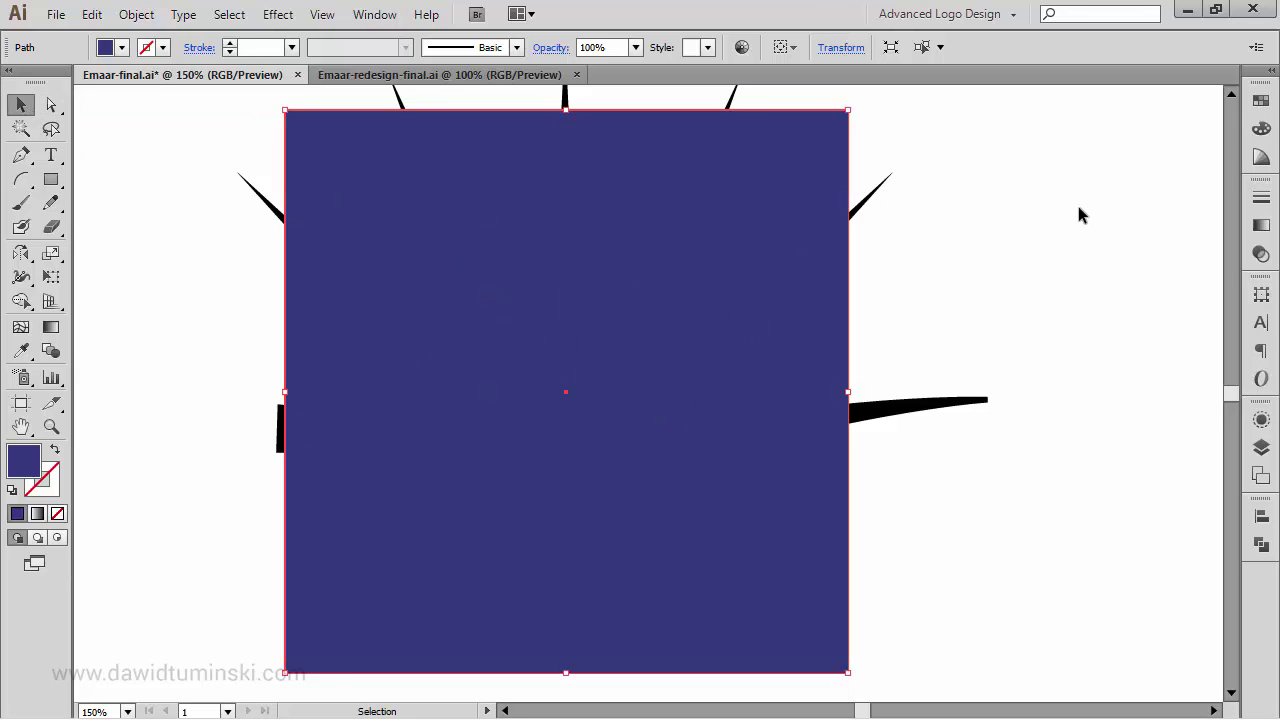
{"action": "key", "text": "ctrl+shift+bracketleft"}
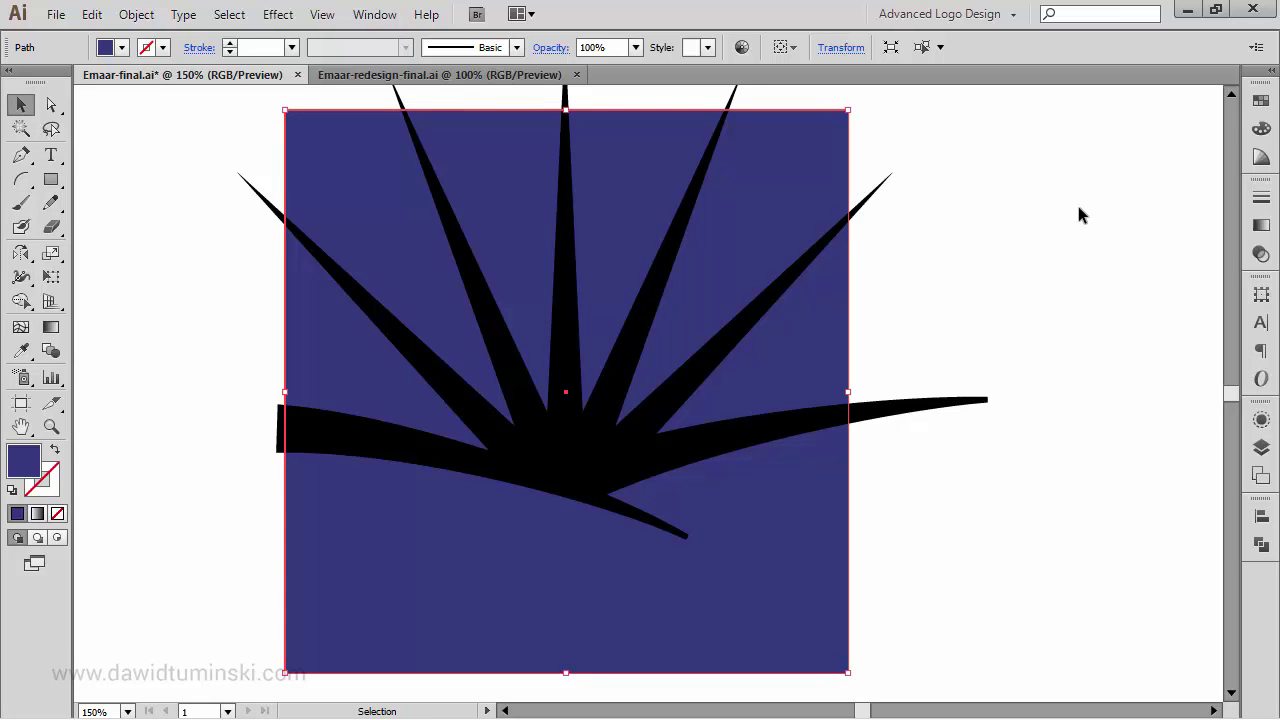
{"action": "left_click", "coordinate": [943, 176]}
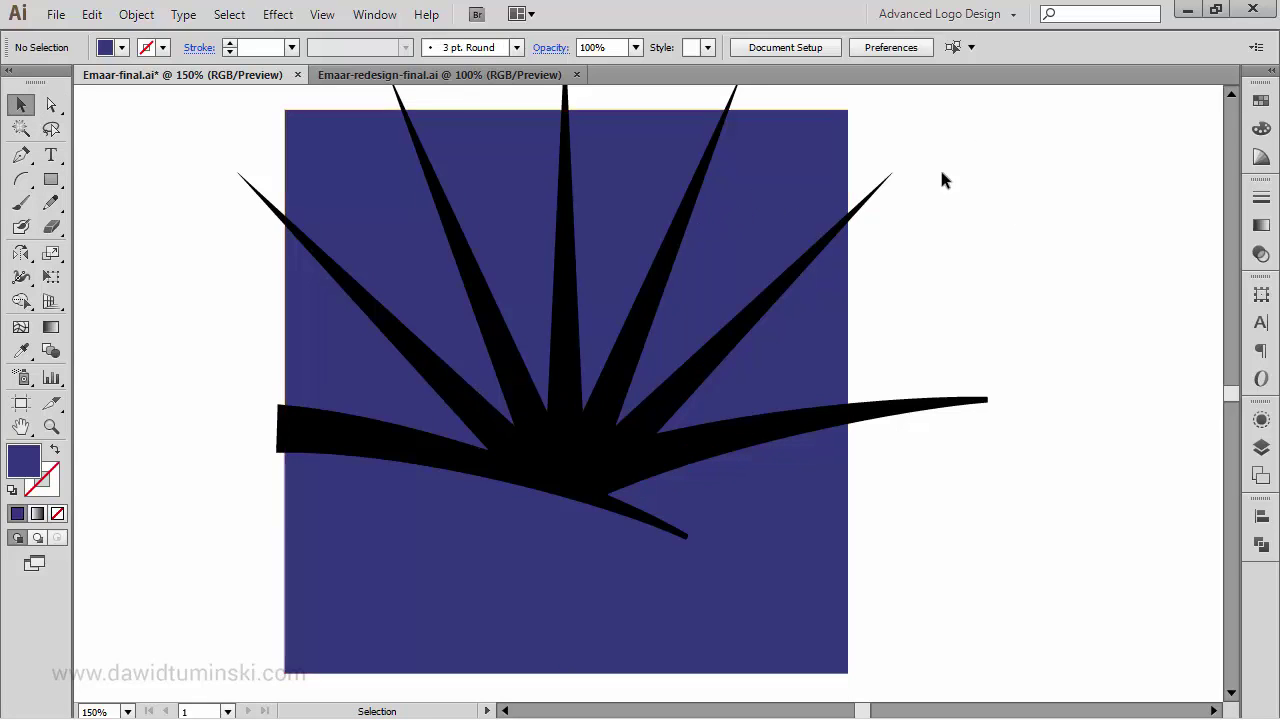
Step: Cut the black ray shape out of the dark blue square with Pathfinder's Minus Front
{"action": "left_click", "coordinate": [878, 190]}
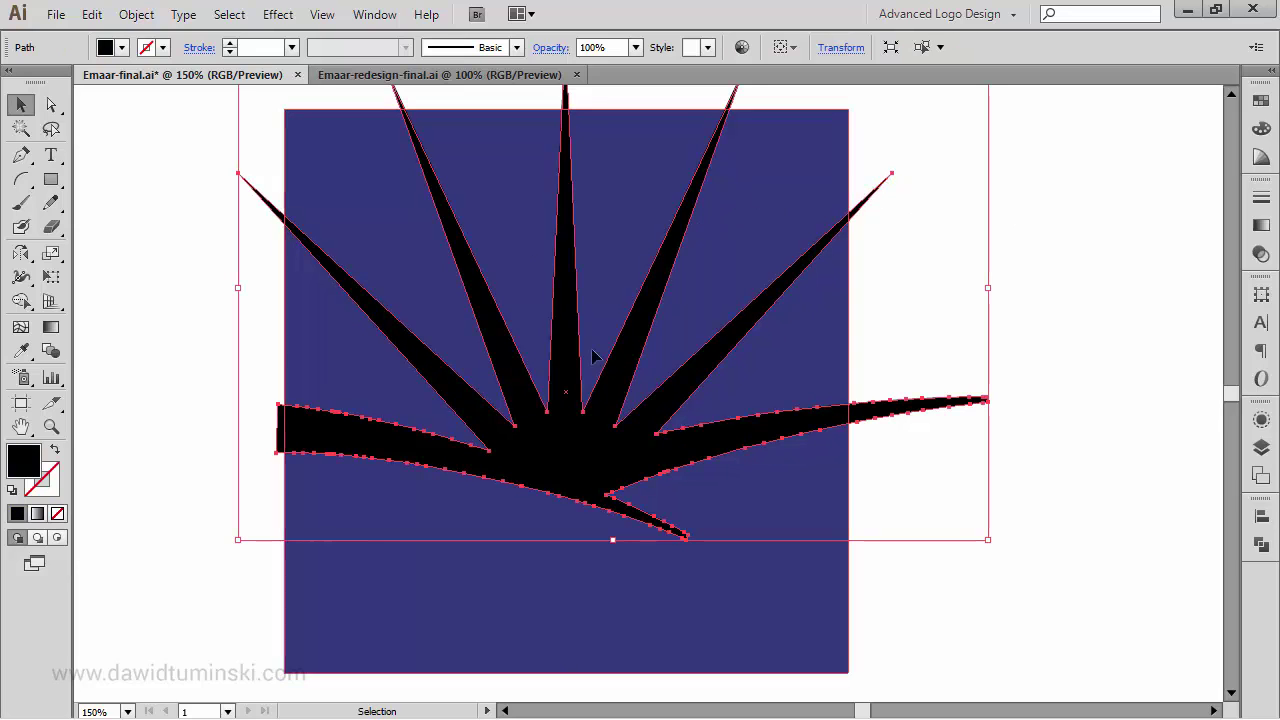
{"action": "key", "text": "shift"}
{"action": "left_click", "coordinate": [783, 148], "text": "shift"}
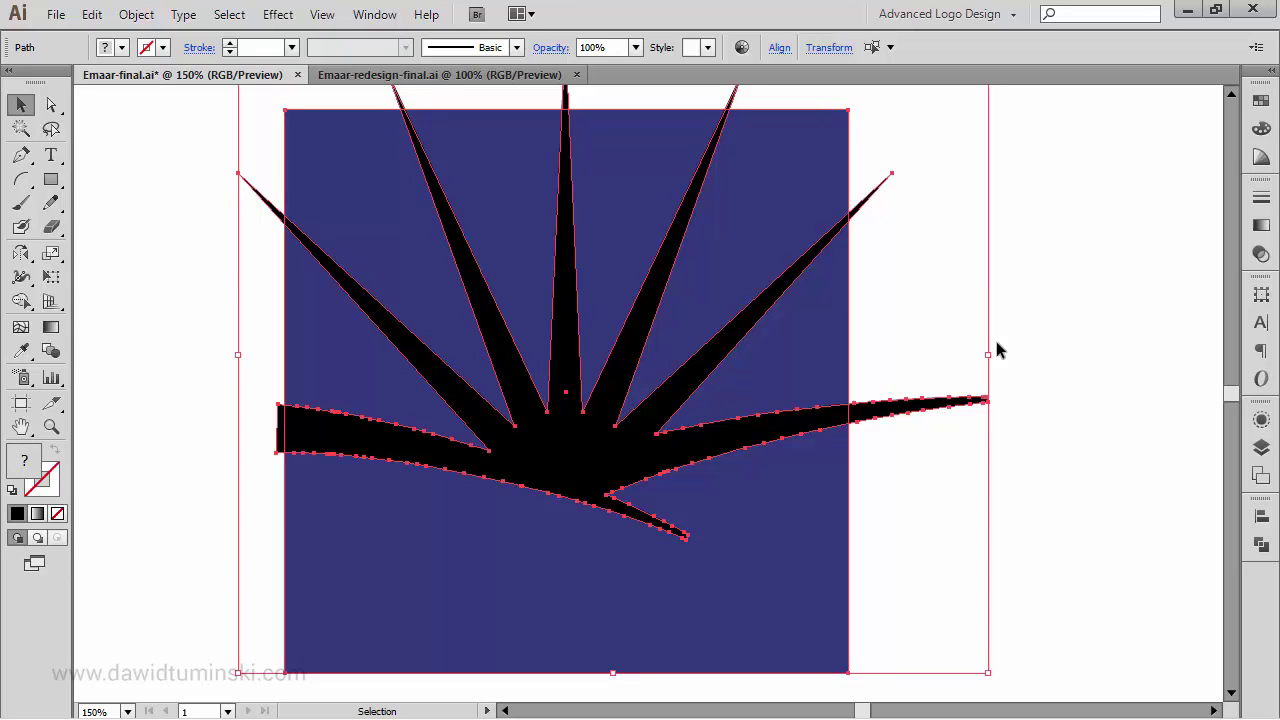
{"action": "left_click", "coordinate": [1262, 545]}
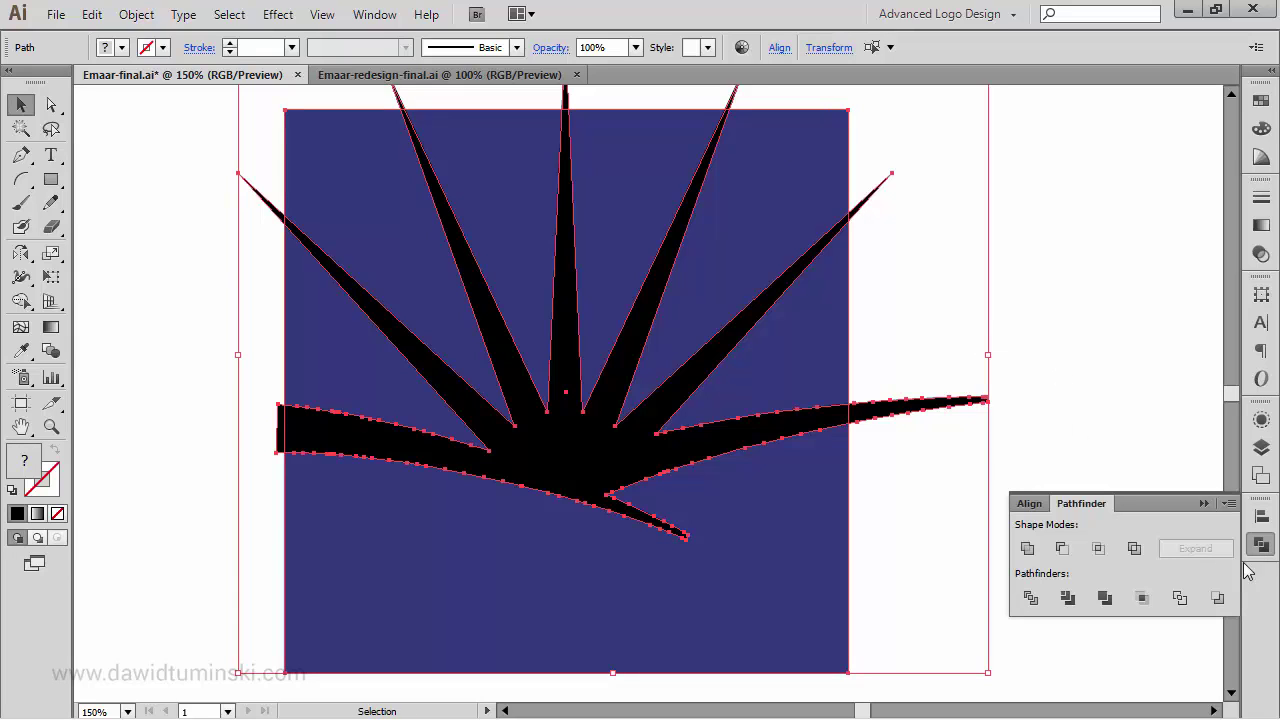
{"action": "left_click", "coordinate": [1062, 549]}
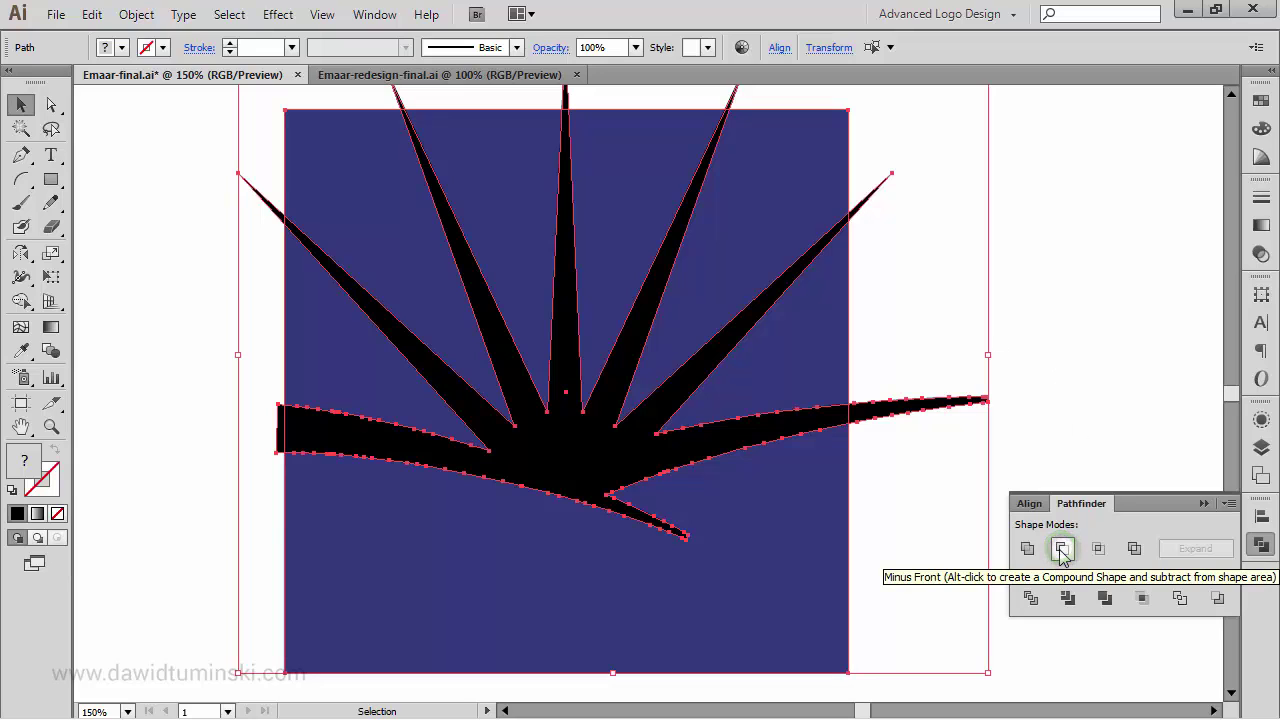
{"action": "left_click", "coordinate": [1055, 378]}
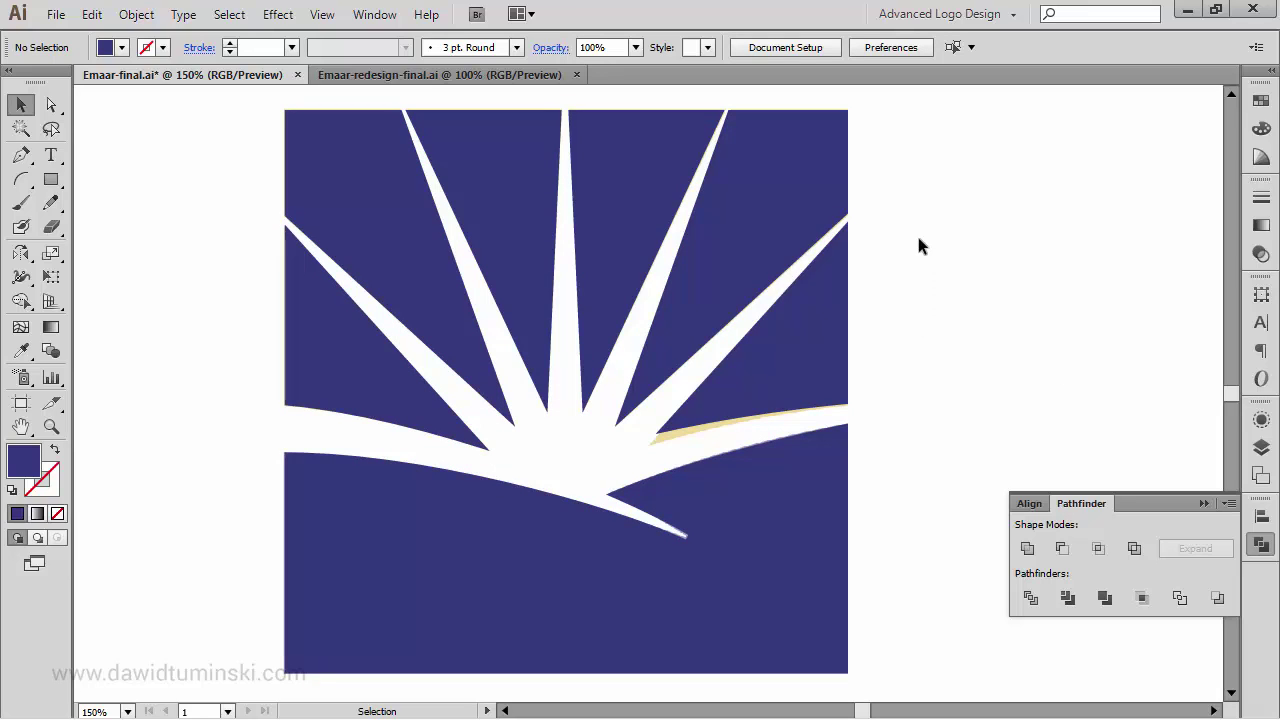
Step: Ungroup the cut dark blue pieces and clear the selection
{"action": "left_click", "coordinate": [782, 153]}
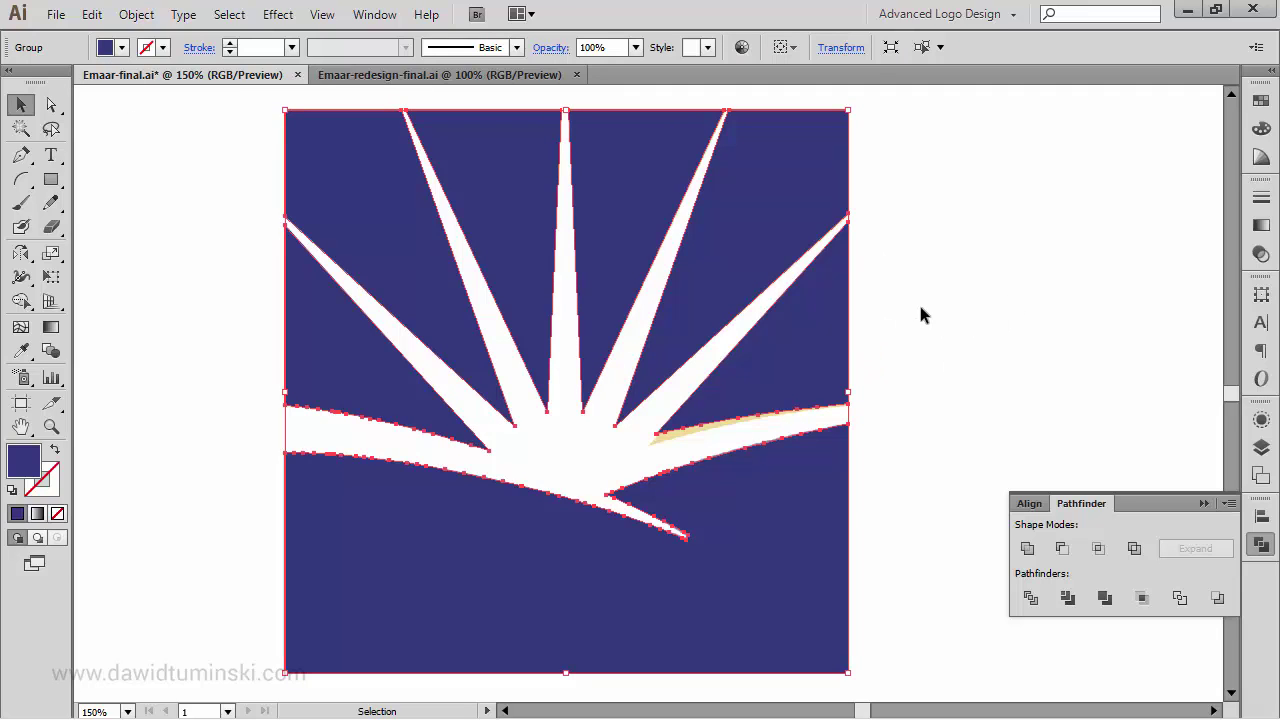
{"action": "key", "text": "ctrl"}
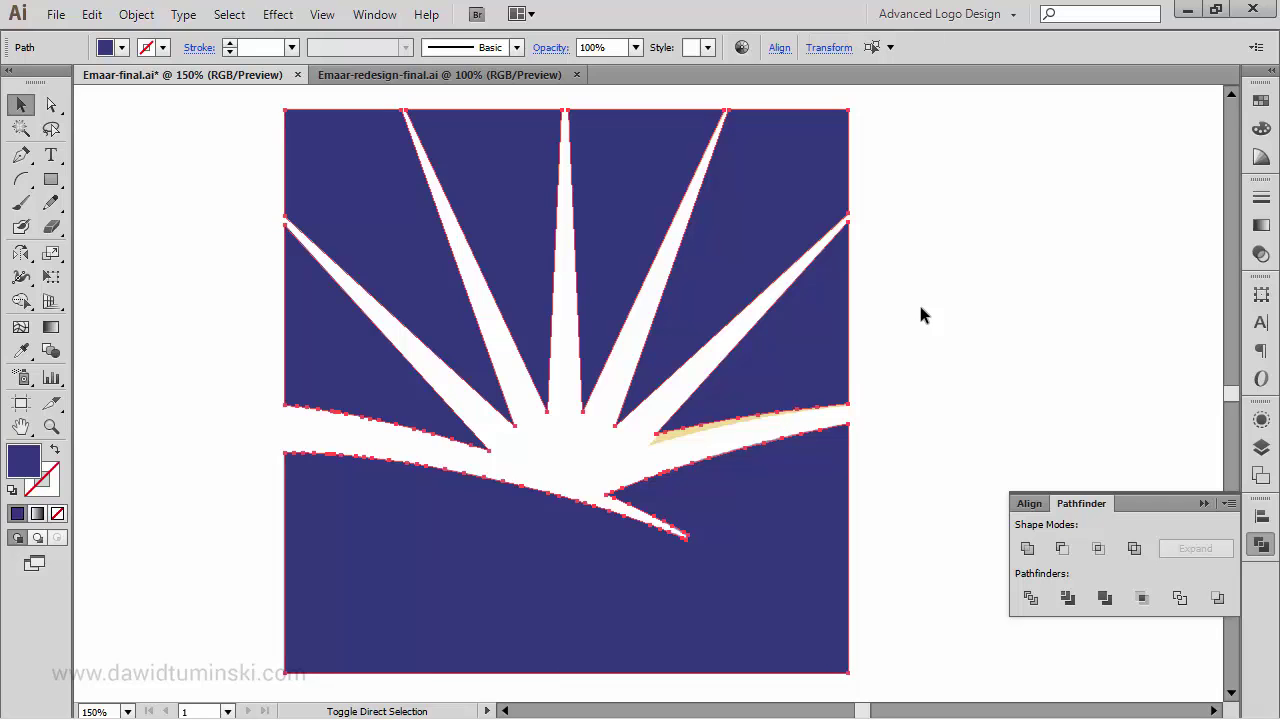
{"action": "left_click", "coordinate": [933, 277]}
Step: Group the six sky pieces between and beside the rays
{"action": "left_click", "coordinate": [807, 299]}
{"action": "left_click", "coordinate": [792, 181], "text": "shift"}
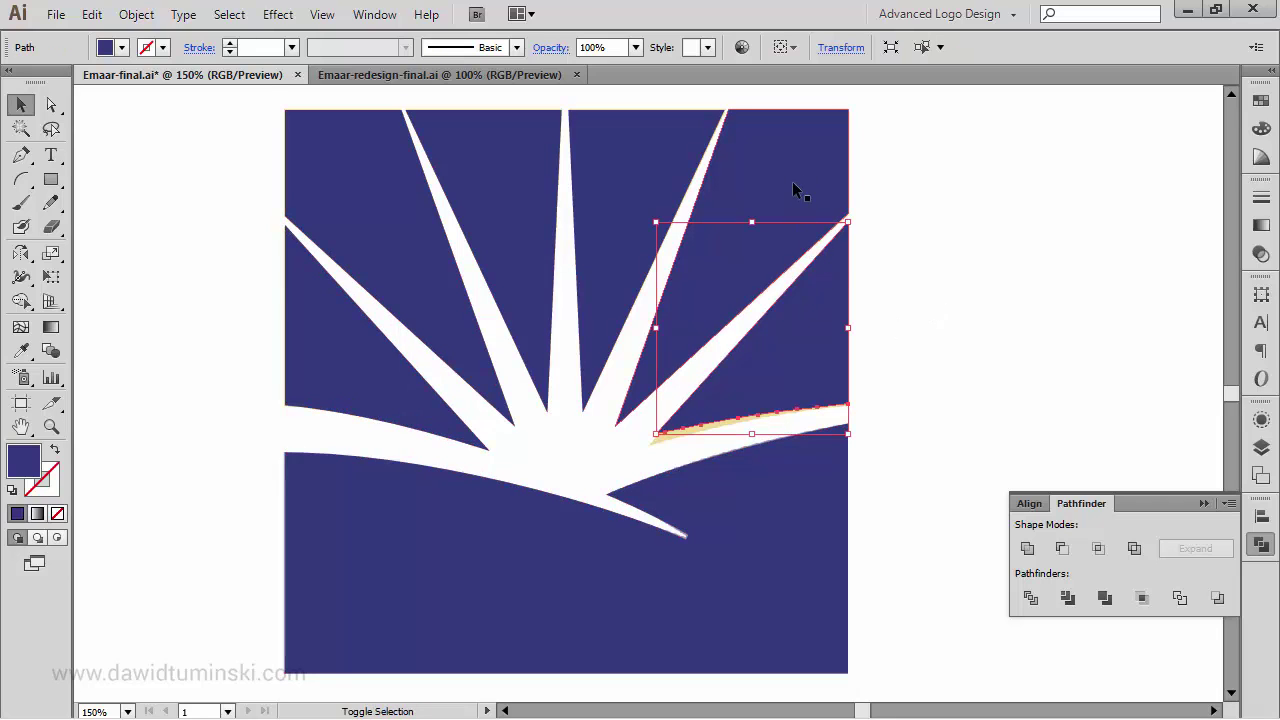
{"action": "left_click", "coordinate": [638, 143], "text": "shift"}
{"action": "left_click", "coordinate": [514, 131], "text": "shift"}
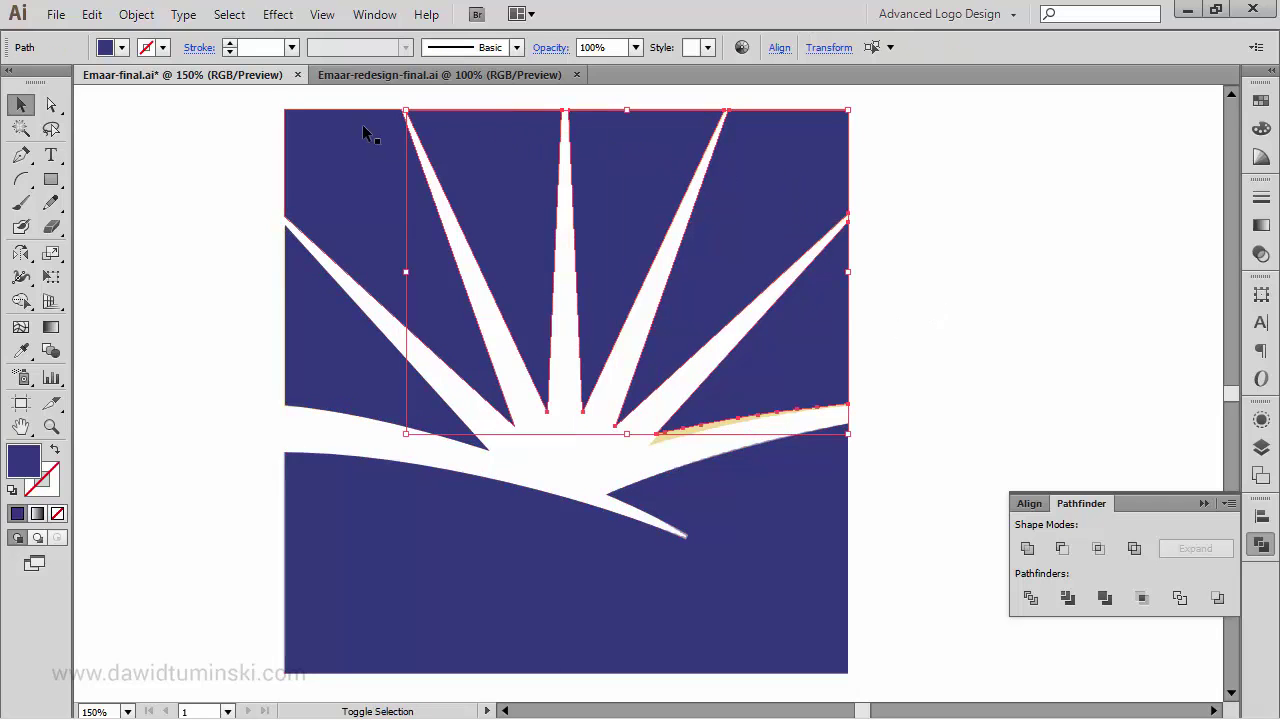
{"action": "left_click", "coordinate": [362, 124], "text": "shift"}
{"action": "left_click", "coordinate": [342, 320], "text": "shift"}
{"action": "key", "text": "ctrl+g"}
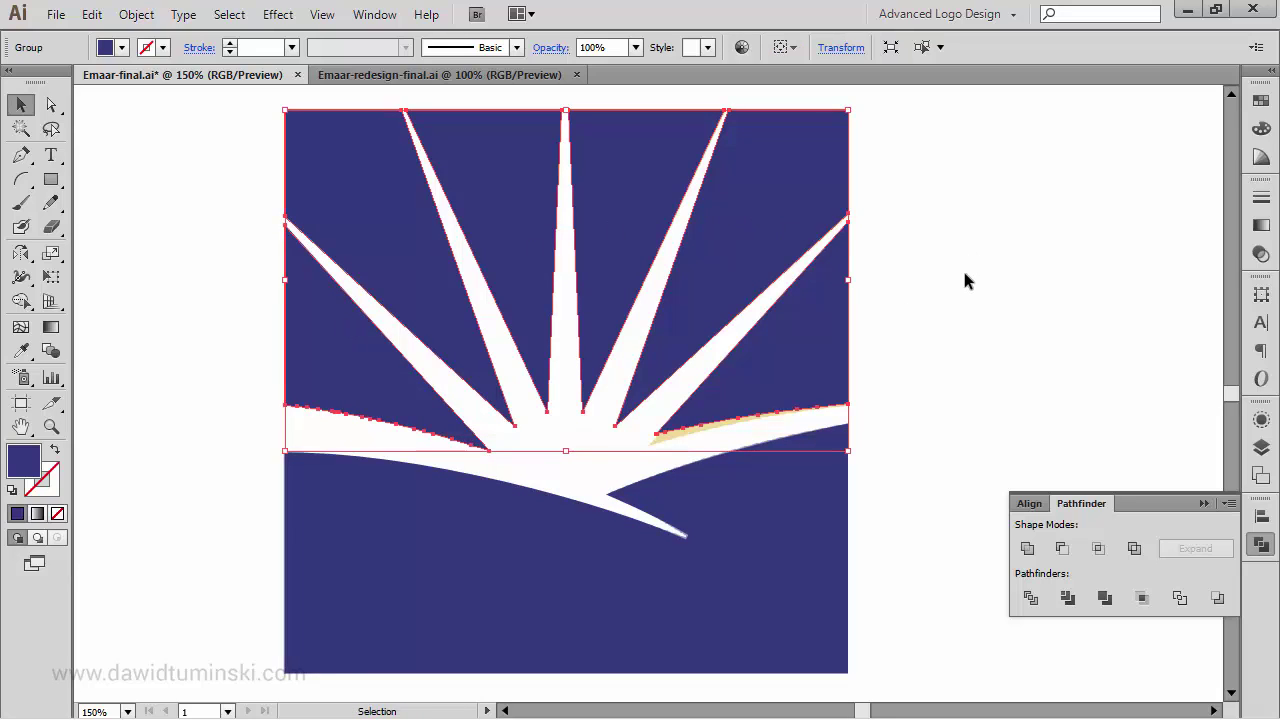
Step: Fill the grouped sky pieces with the gold swatch (R=223 G=181 B=43)
{"action": "left_click", "coordinate": [1258, 99]}
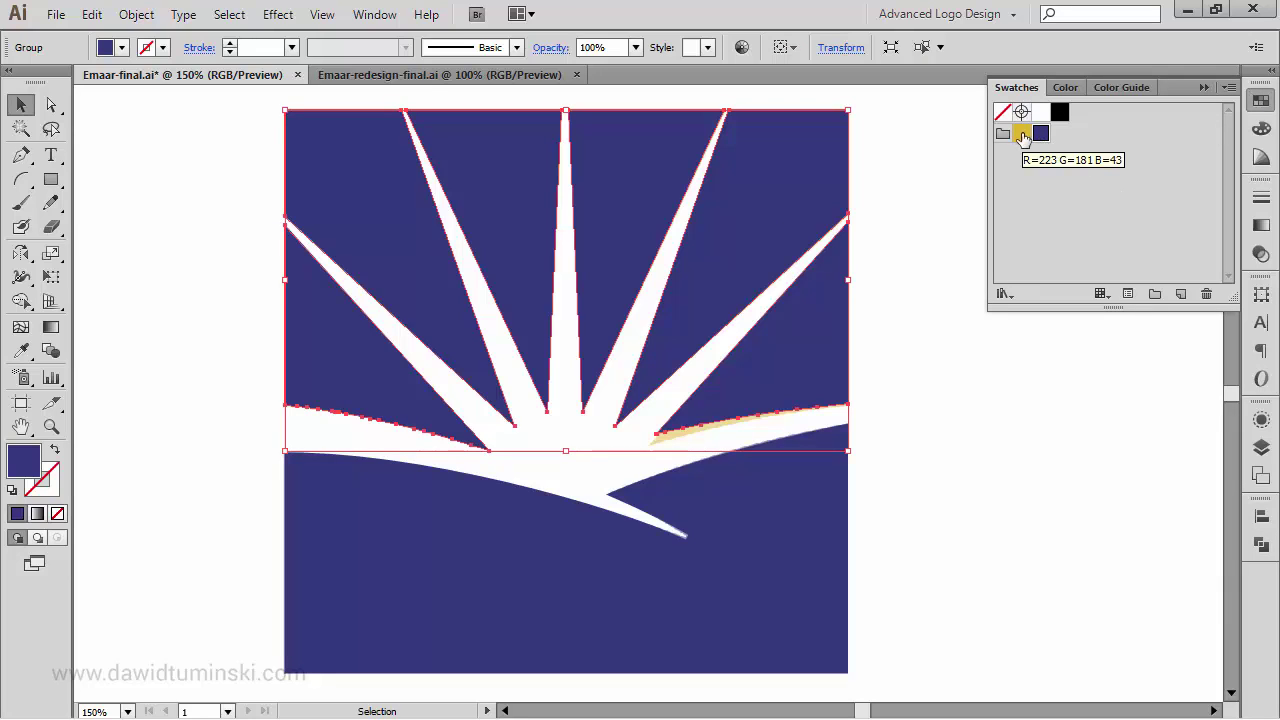
{"action": "left_click", "coordinate": [1022, 134]}
{"action": "left_click", "coordinate": [977, 437]}
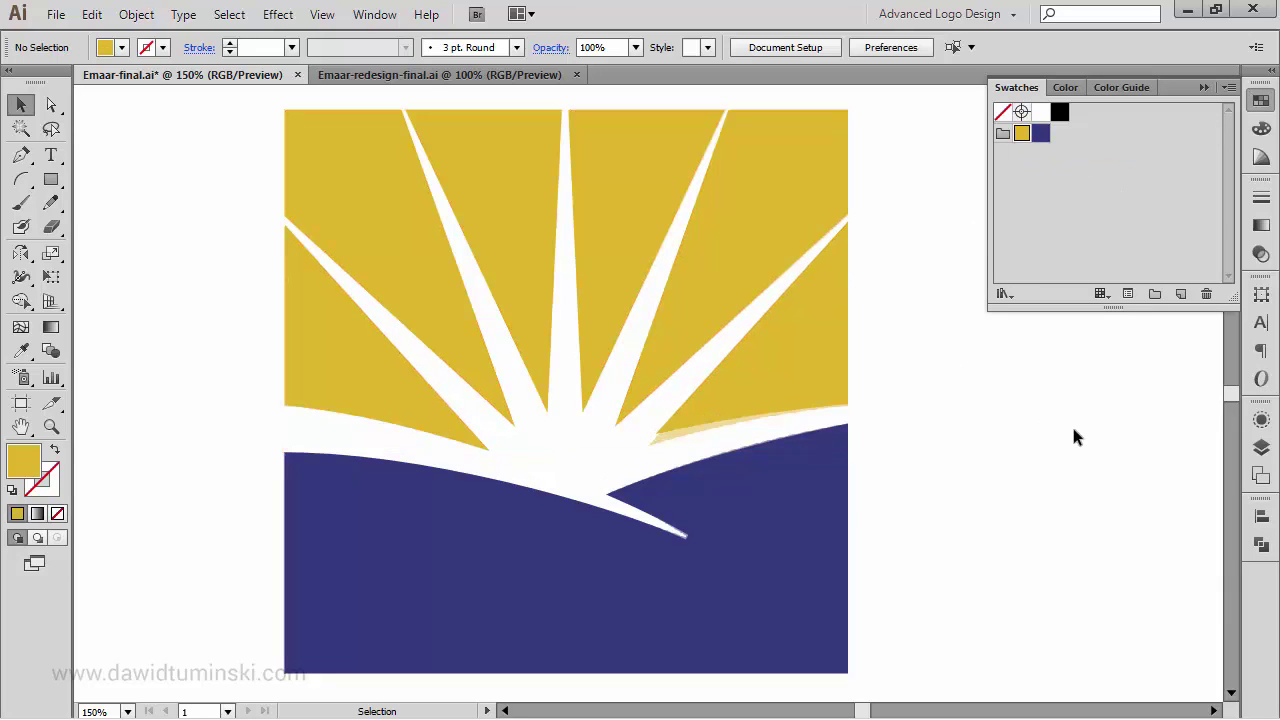
Step: Move the gold sky group and the blue lower piece together off the template, placing them to its right
{"action": "left_click", "coordinate": [775, 505]}
{"action": "left_click", "coordinate": [751, 220], "text": "shift"}
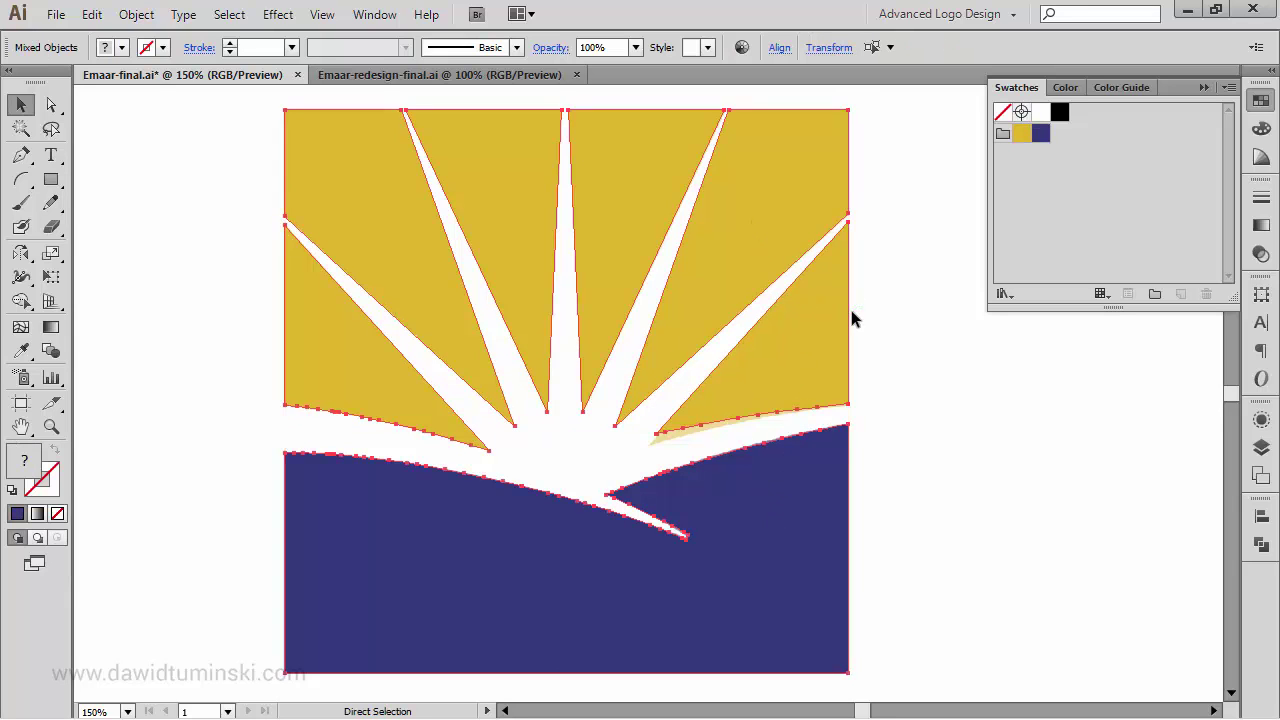
{"action": "key", "text": "ctrl+minus"}
{"action": "key", "text": "ctrl+minus"}
{"action": "left_click_drag", "start_coordinate": [672, 344], "coordinate": [942, 334]}
{"action": "left_click", "coordinate": [649, 382]}
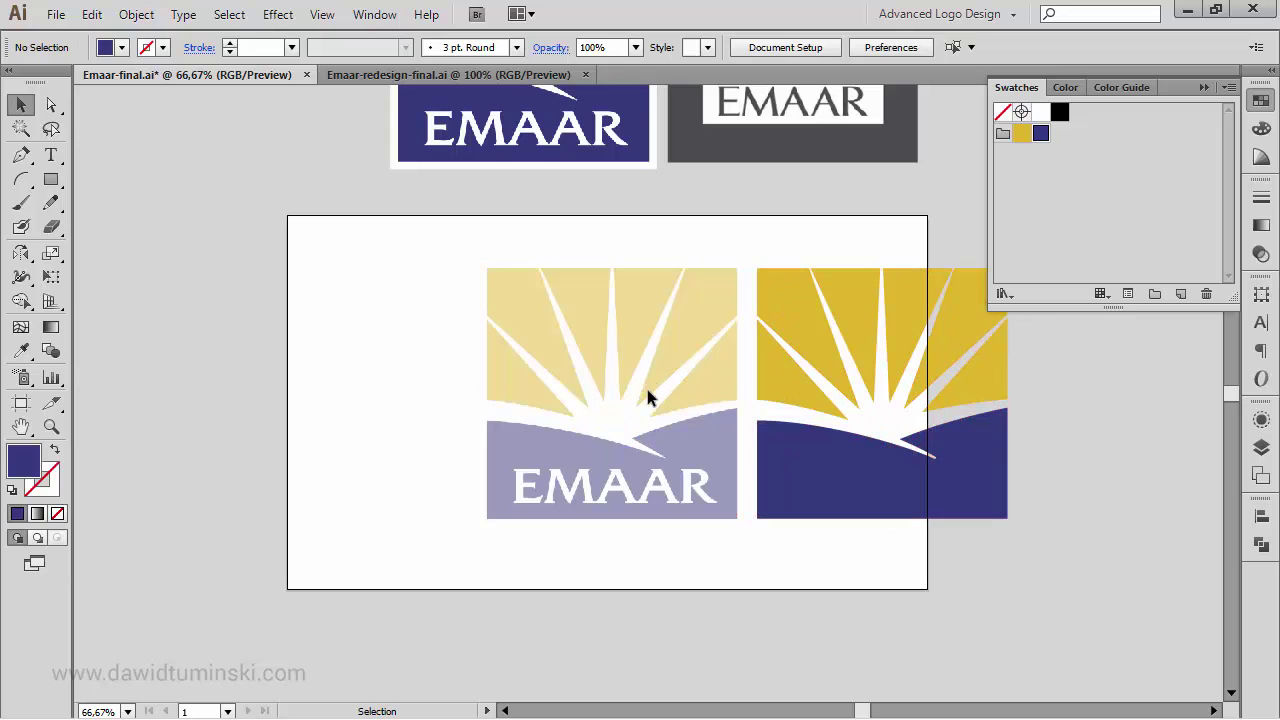
Step: Shift the template image to the left side of the artboard and move the traced logo closer to it
{"action": "left_click", "coordinate": [627, 403]}
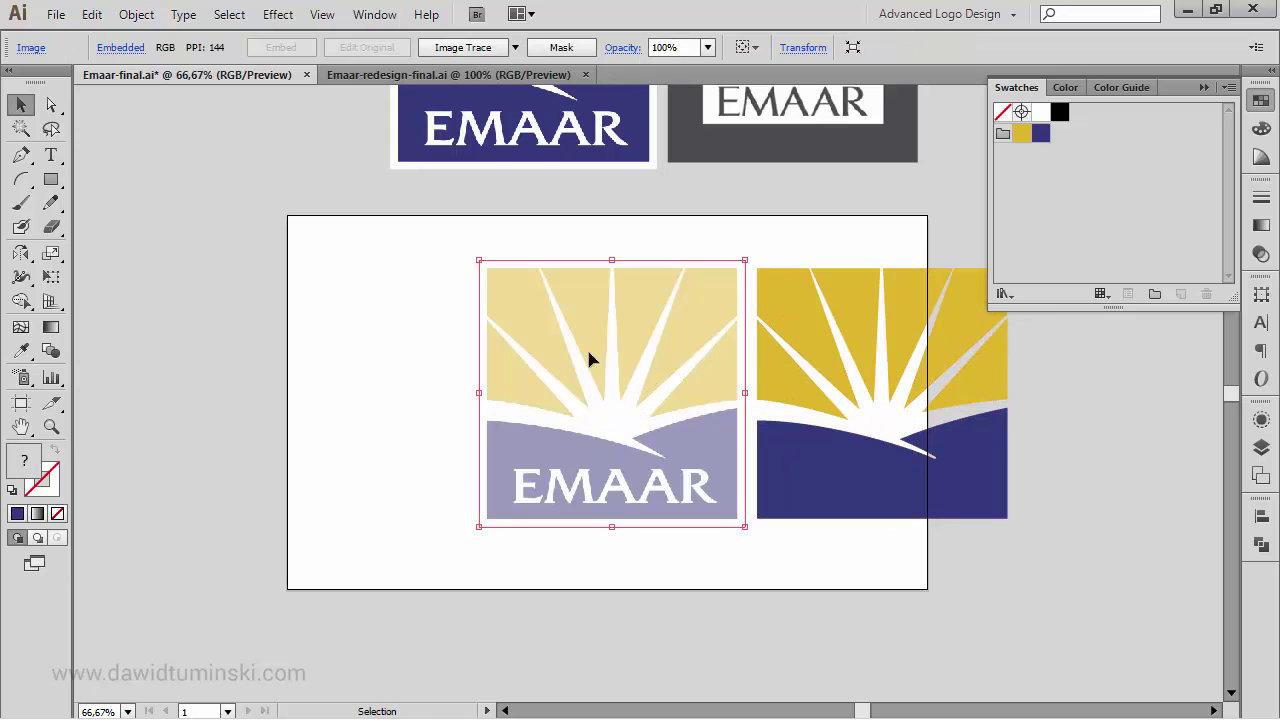
{"action": "left_click_drag", "start_coordinate": [599, 346], "coordinate": [432, 351]}
{"action": "left_click_drag", "start_coordinate": [1026, 575], "coordinate": [731, 281]}
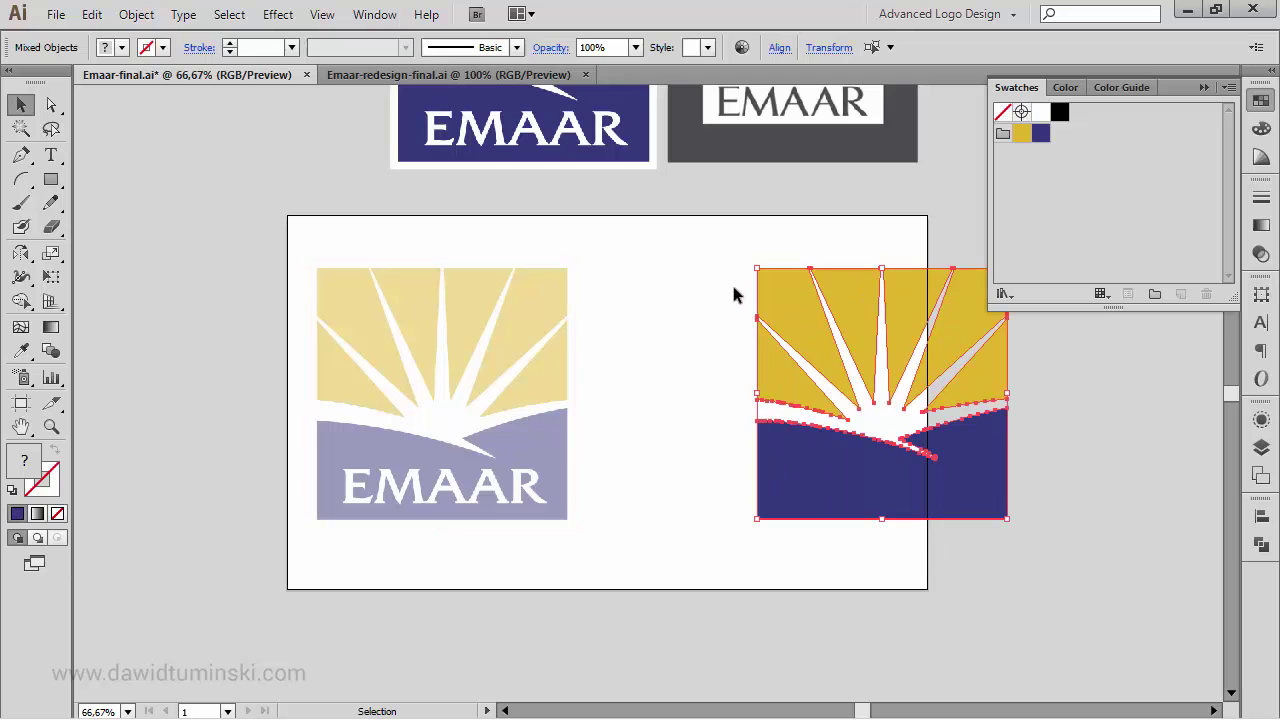
{"action": "left_click_drag", "start_coordinate": [840, 284], "coordinate": [706, 286]}
{"action": "left_click", "coordinate": [731, 220]}
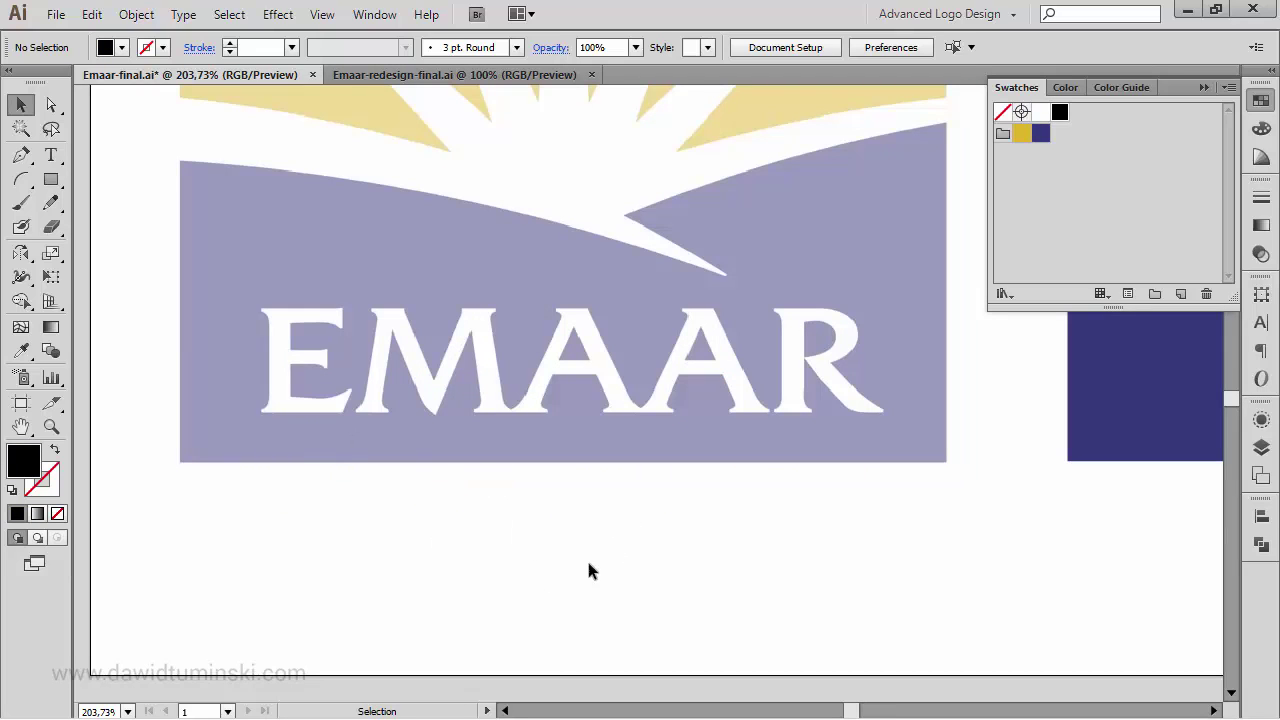
Step: Add the text EMAAR in Alice below the template and scale it up to about 86.2 pt
{"action": "left_click", "coordinate": [61, 158]}
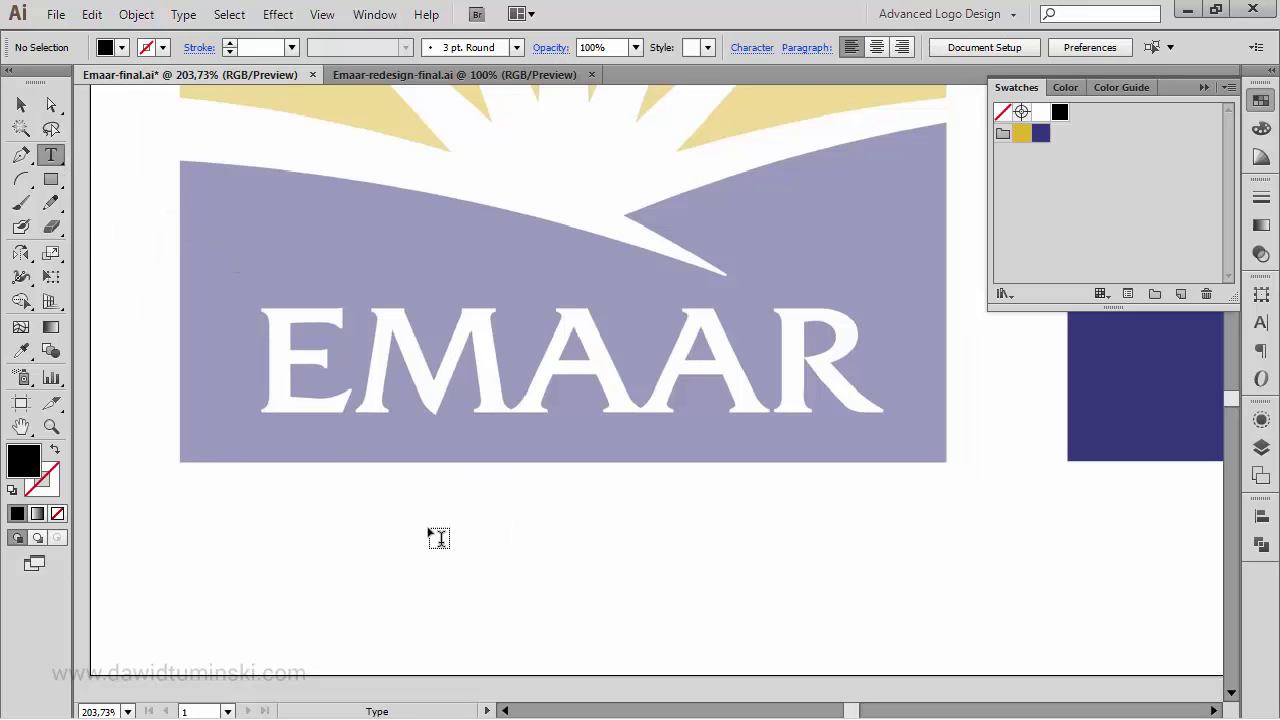
{"action": "left_click", "coordinate": [279, 509]}
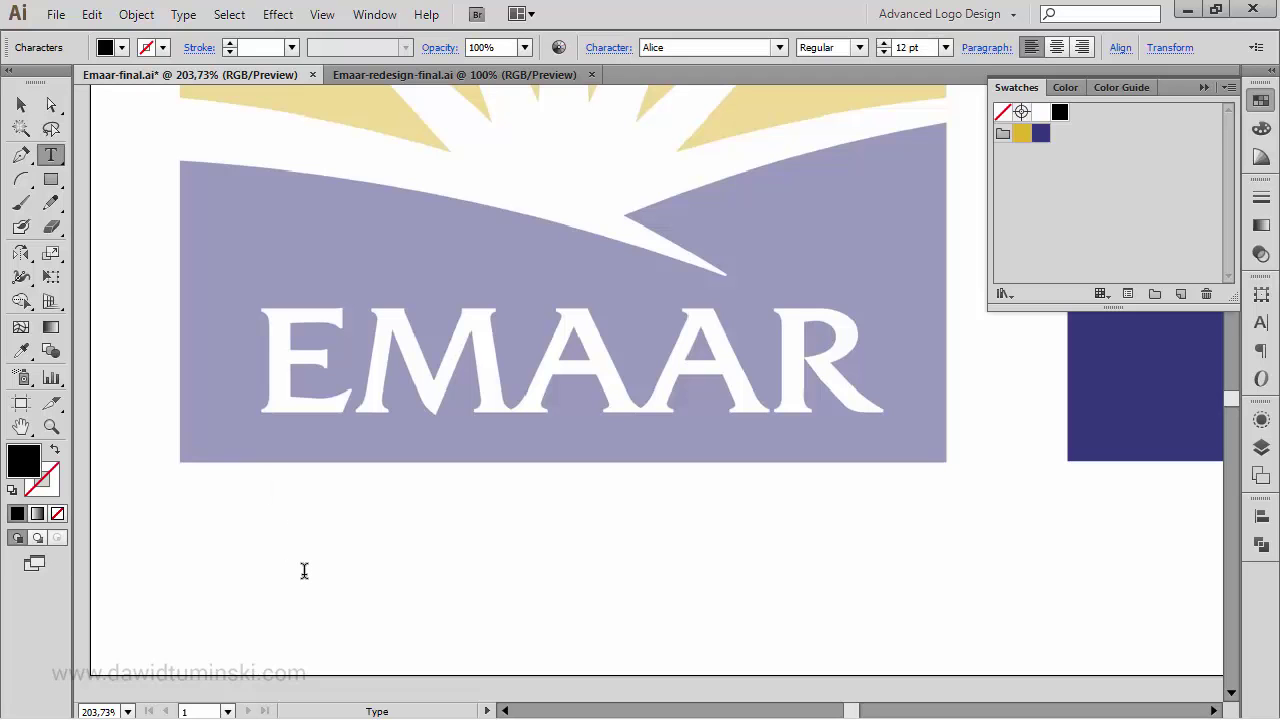
{"action": "type", "text": "EMAAR"}
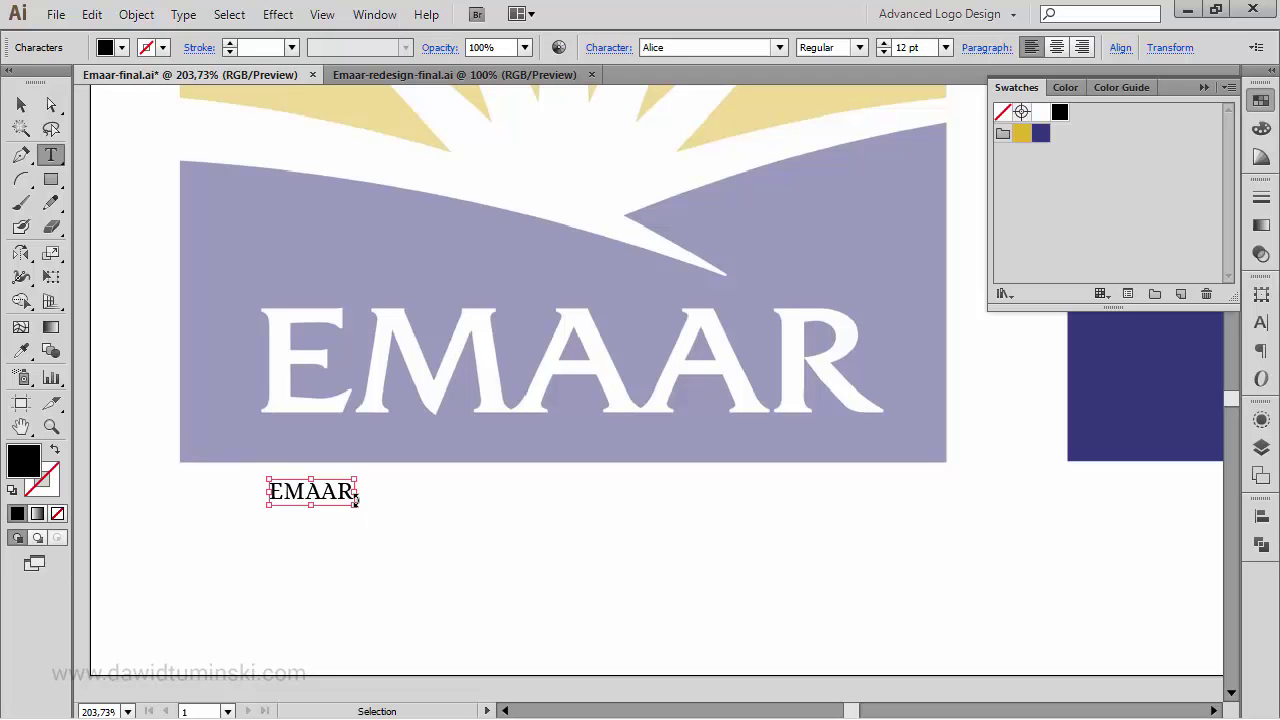
{"action": "left_click_drag", "start_coordinate": [356, 478], "coordinate": [880, 222]}
{"action": "left_click", "coordinate": [946, 391], "text": "ctrl"}
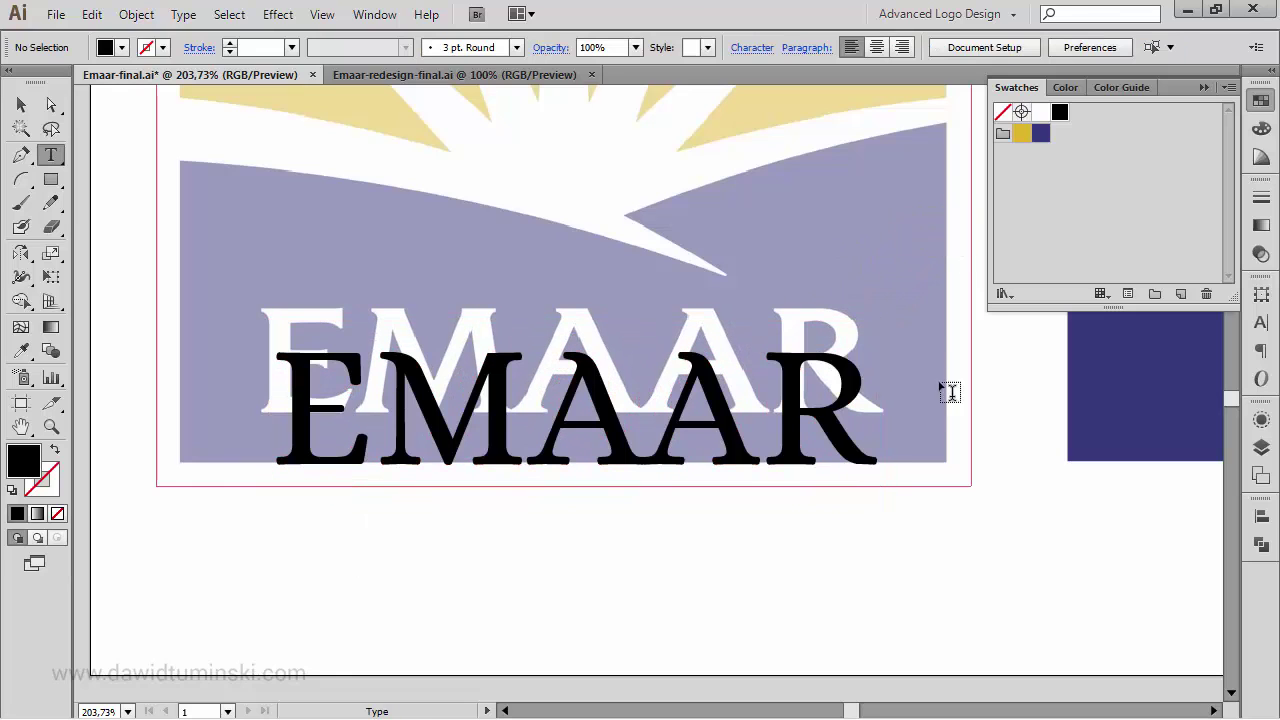
Step: Overlay the new EMAAR text on the template's lettering for comparison, and place it directly below the template's blue area
{"action": "left_click_drag", "start_coordinate": [664, 468], "coordinate": [662, 423]}
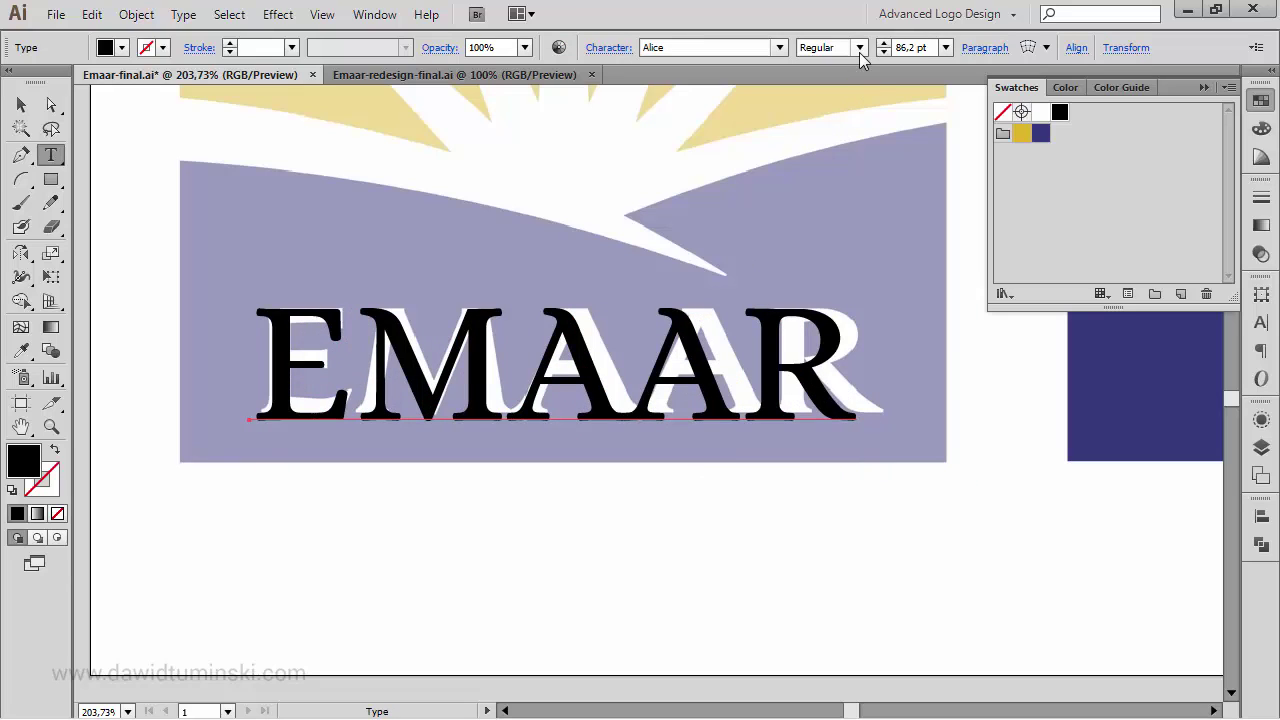
{"action": "left_click", "coordinate": [22, 106]}
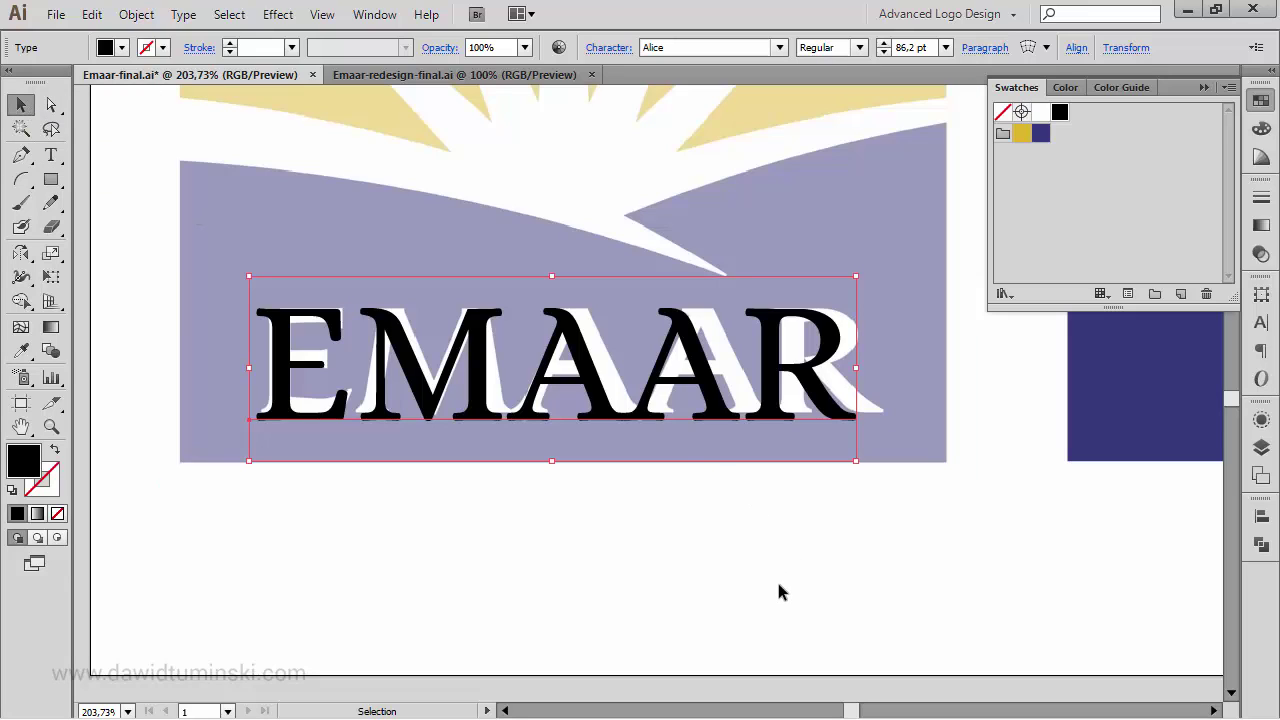
{"action": "left_click_drag", "start_coordinate": [671, 362], "coordinate": [663, 527]}
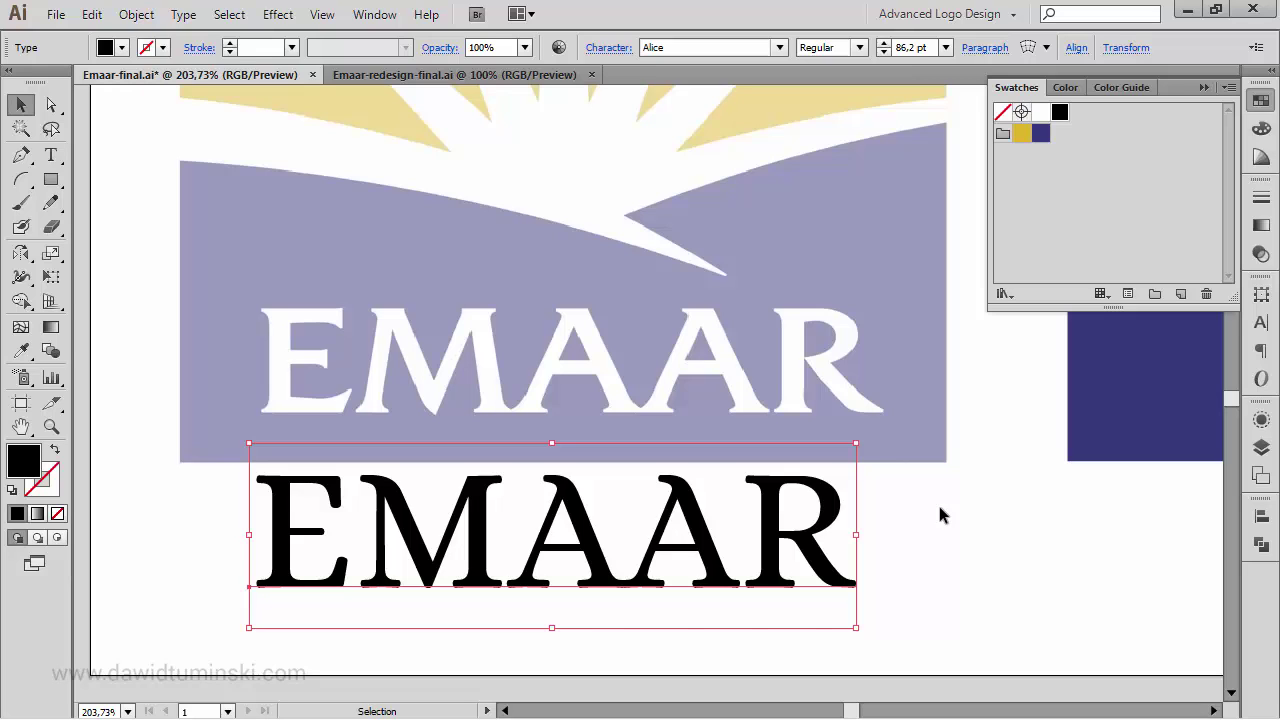
Step: Widen the kerning between the two A's of the new EMAAR text by three increments
{"action": "left_click", "coordinate": [57, 159]}
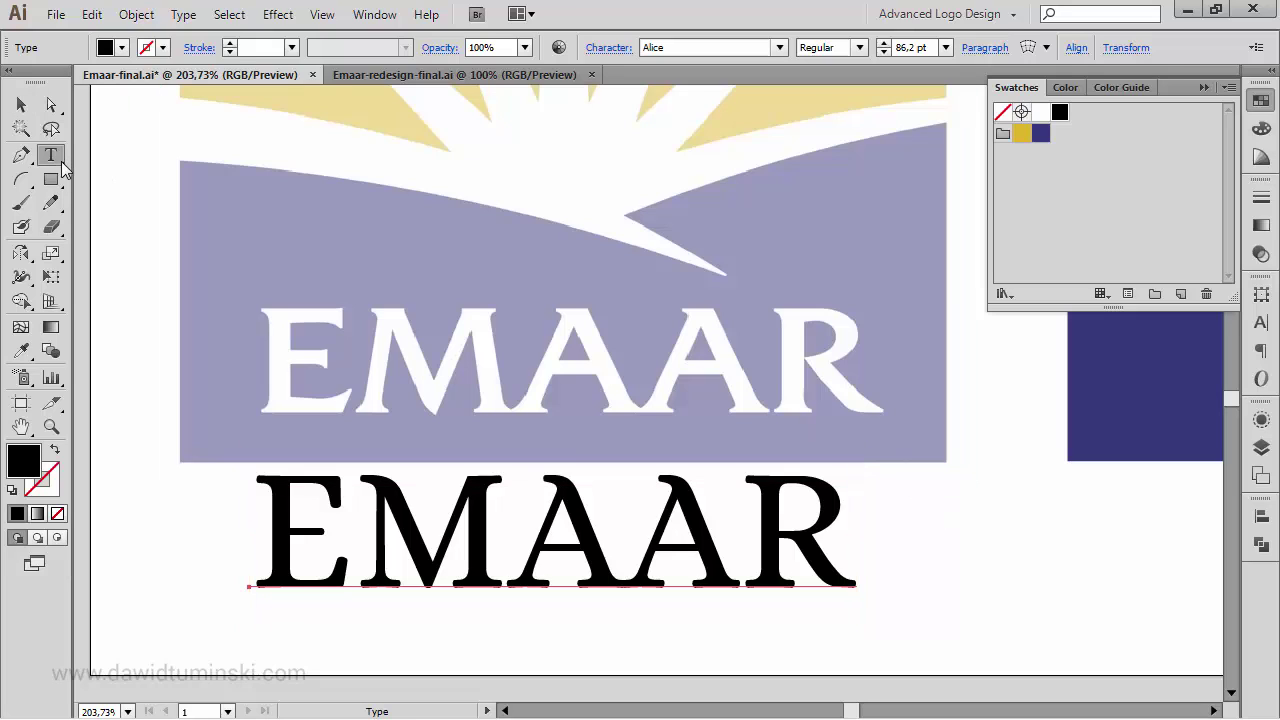
{"action": "left_click", "coordinate": [626, 577]}
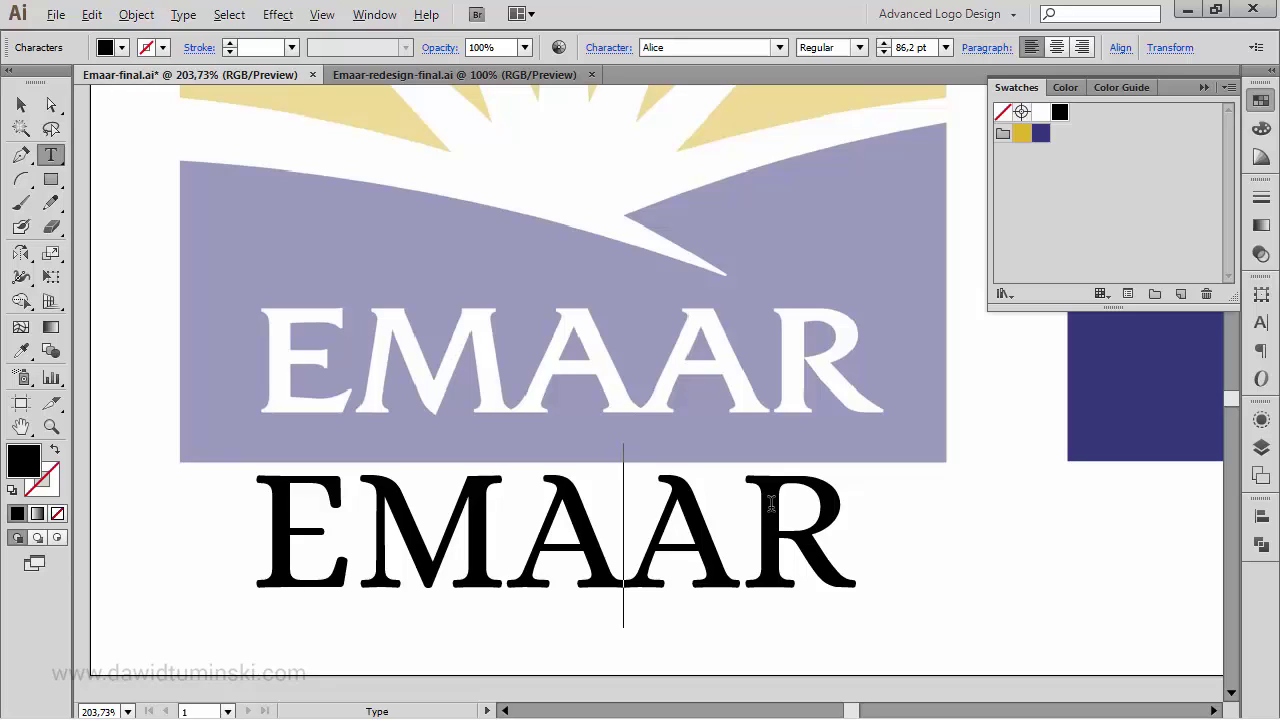
{"action": "key", "text": "alt+Right"}
{"action": "key", "text": "alt+Right"}
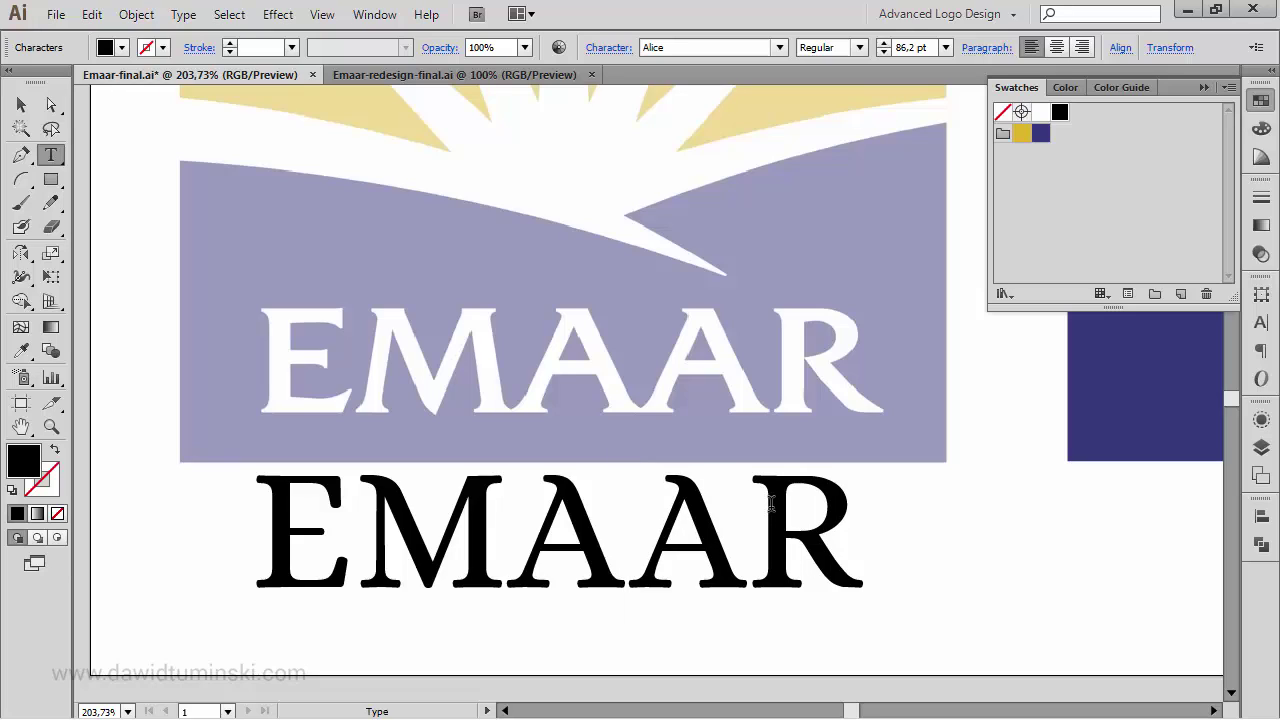
{"action": "key", "text": "alt+Right"}
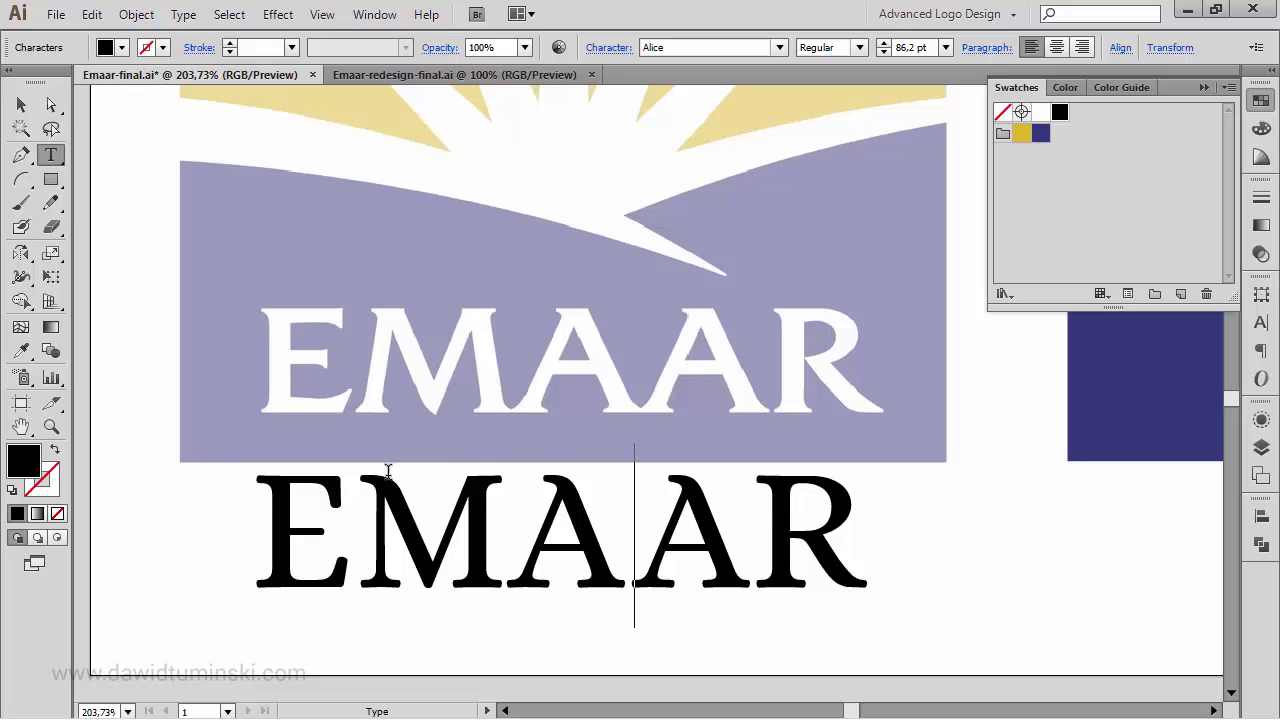
Step: Tighten the kerning between the E and M of the black EMAAR text by three increments and deselect the text
{"action": "left_click", "coordinate": [352, 507]}
{"action": "key", "text": "alt+Left"}
{"action": "key", "text": "alt+Left"}
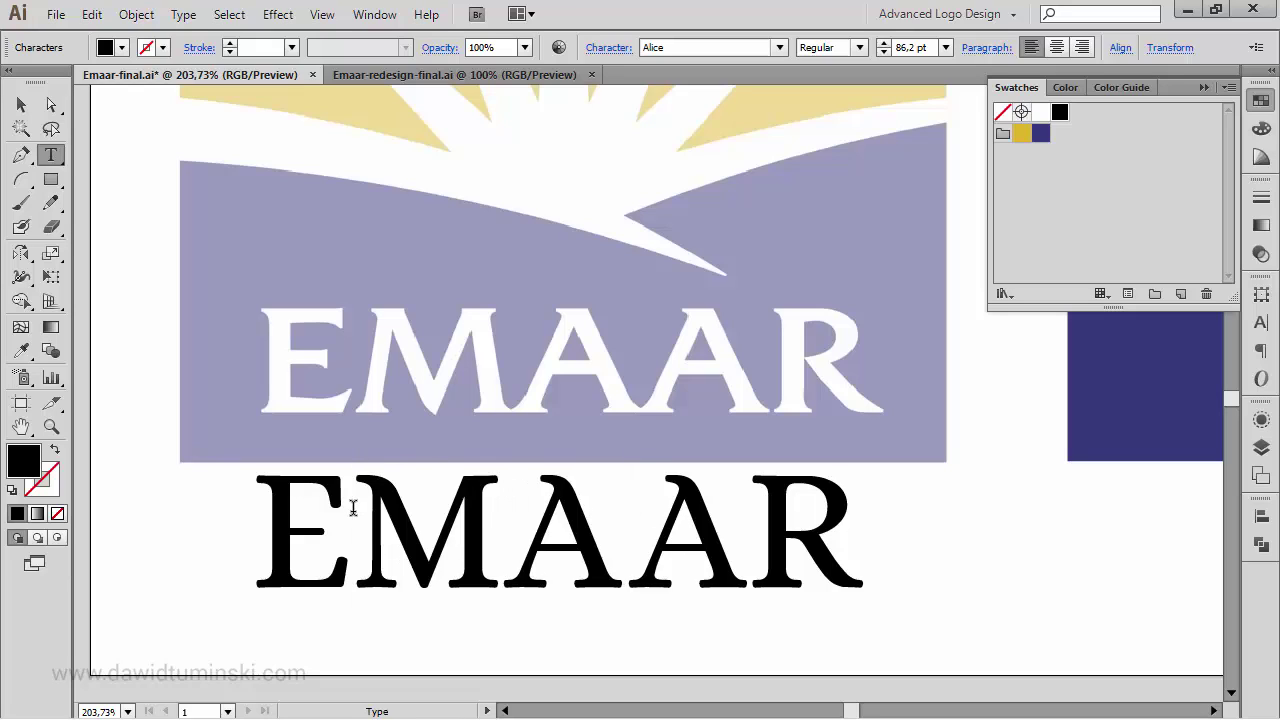
{"action": "key", "text": "alt+Left"}
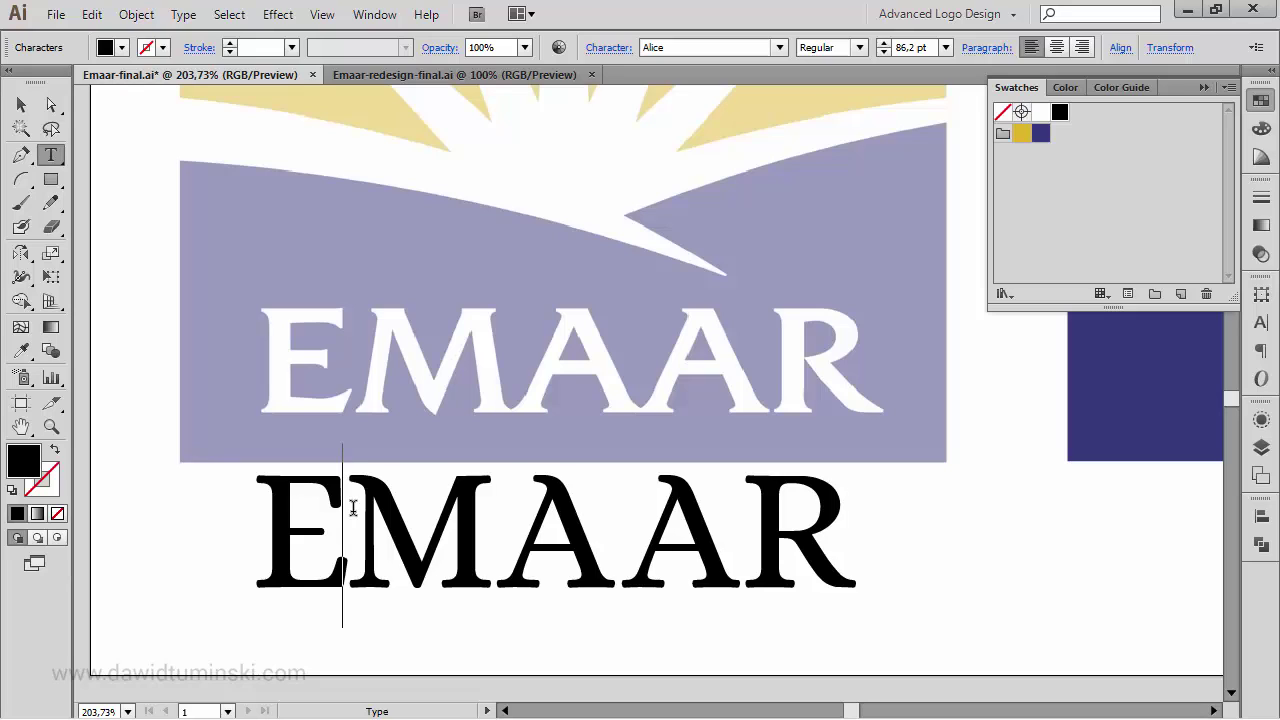
{"action": "left_click", "coordinate": [18, 104]}
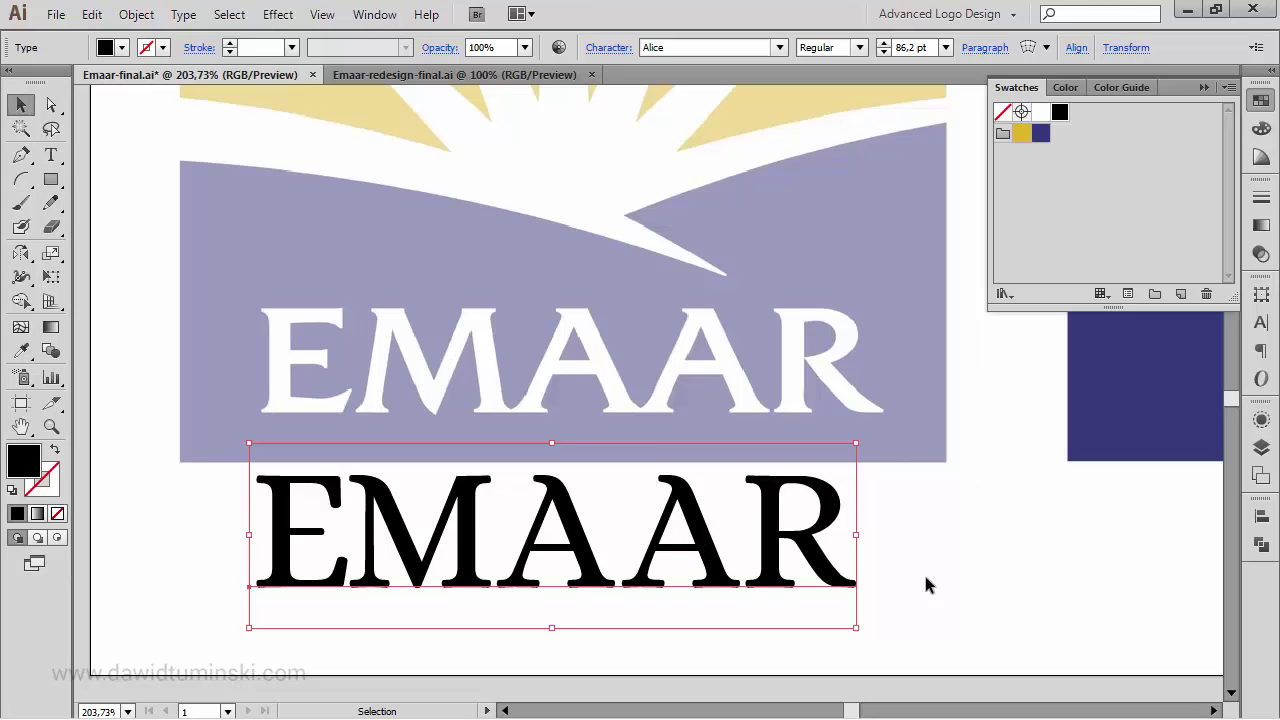
{"action": "left_click", "coordinate": [1063, 577]}
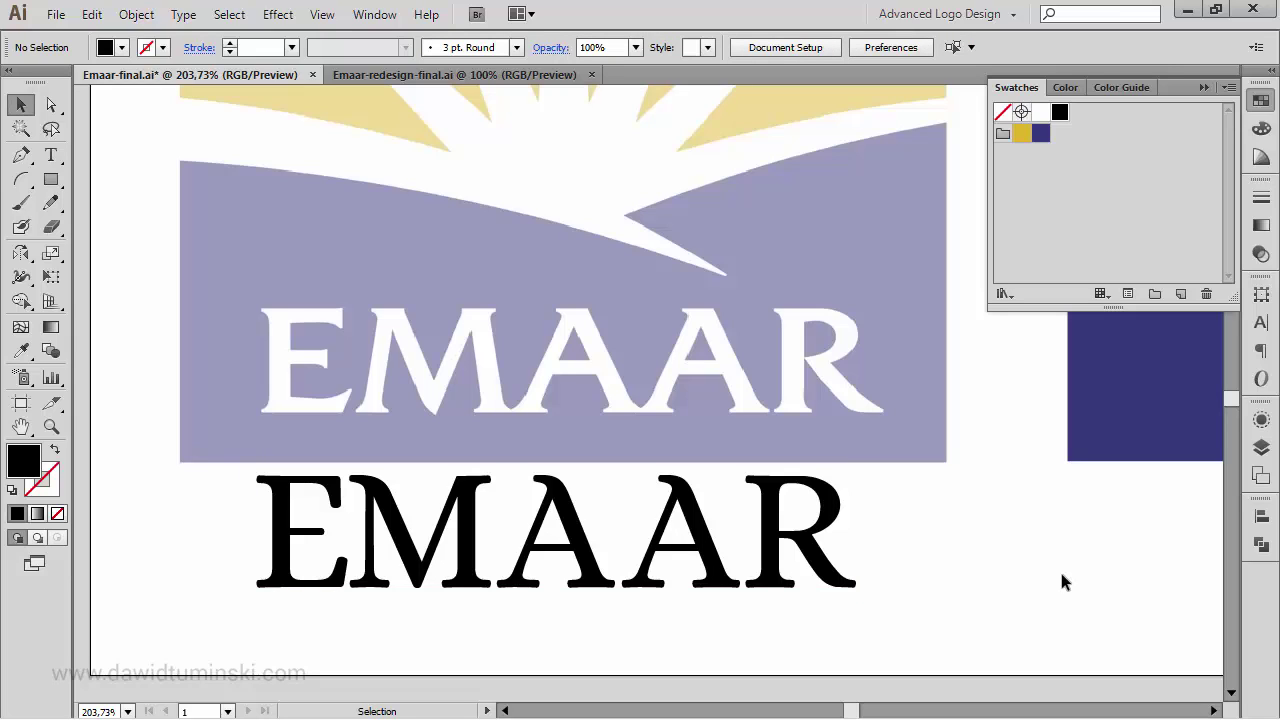
Step: Move the black EMAAR text onto the blue area of the traced logo, roughly centred below the hill's pointed tip
{"action": "key", "text": "space"}
{"action": "left_click_drag", "start_coordinate": [970, 500], "coordinate": [678, 466]}
{"action": "left_click_drag", "start_coordinate": [529, 487], "coordinate": [1110, 340]}
{"action": "key", "text": "space"}
{"action": "left_click_drag", "start_coordinate": [1110, 340], "coordinate": [1022, 418]}
{"action": "key", "text": "space"}
{"action": "left_click_drag", "start_coordinate": [1060, 497], "coordinate": [1000, 551]}
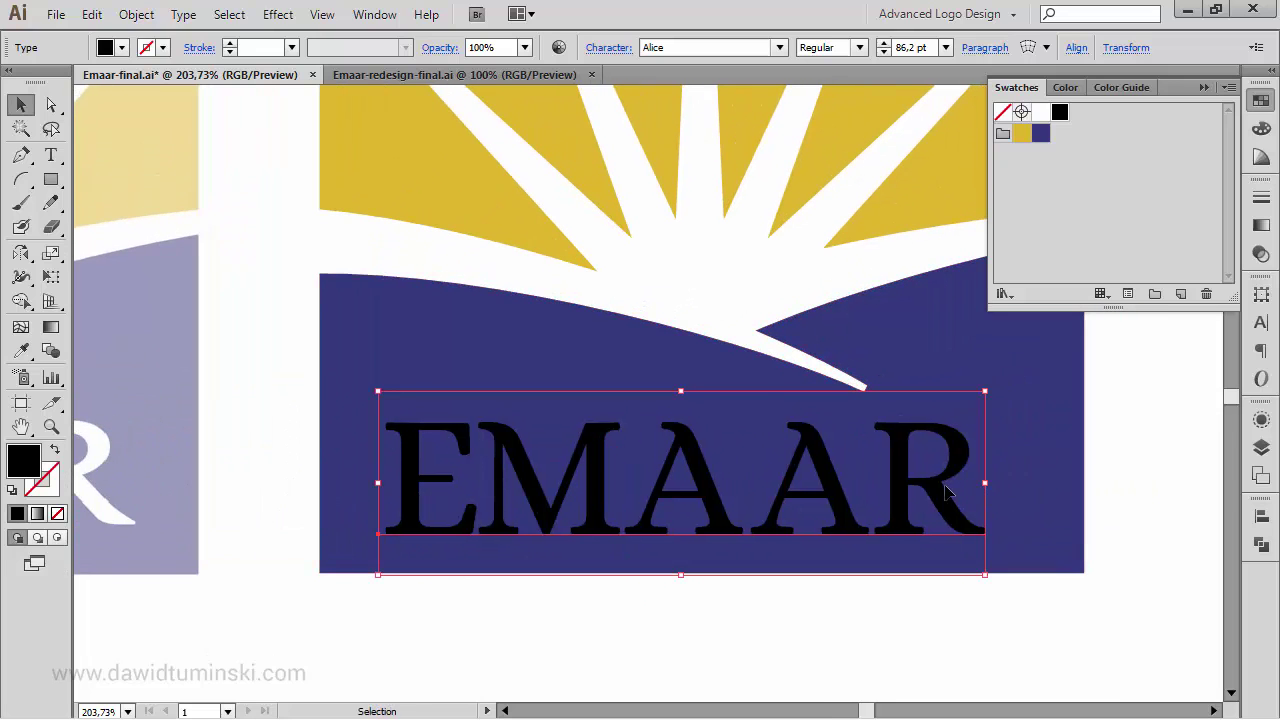
{"action": "left_click_drag", "start_coordinate": [947, 489], "coordinate": [951, 484]}
{"action": "key", "text": "space"}
{"action": "left_click_drag", "start_coordinate": [962, 555], "coordinate": [911, 544]}
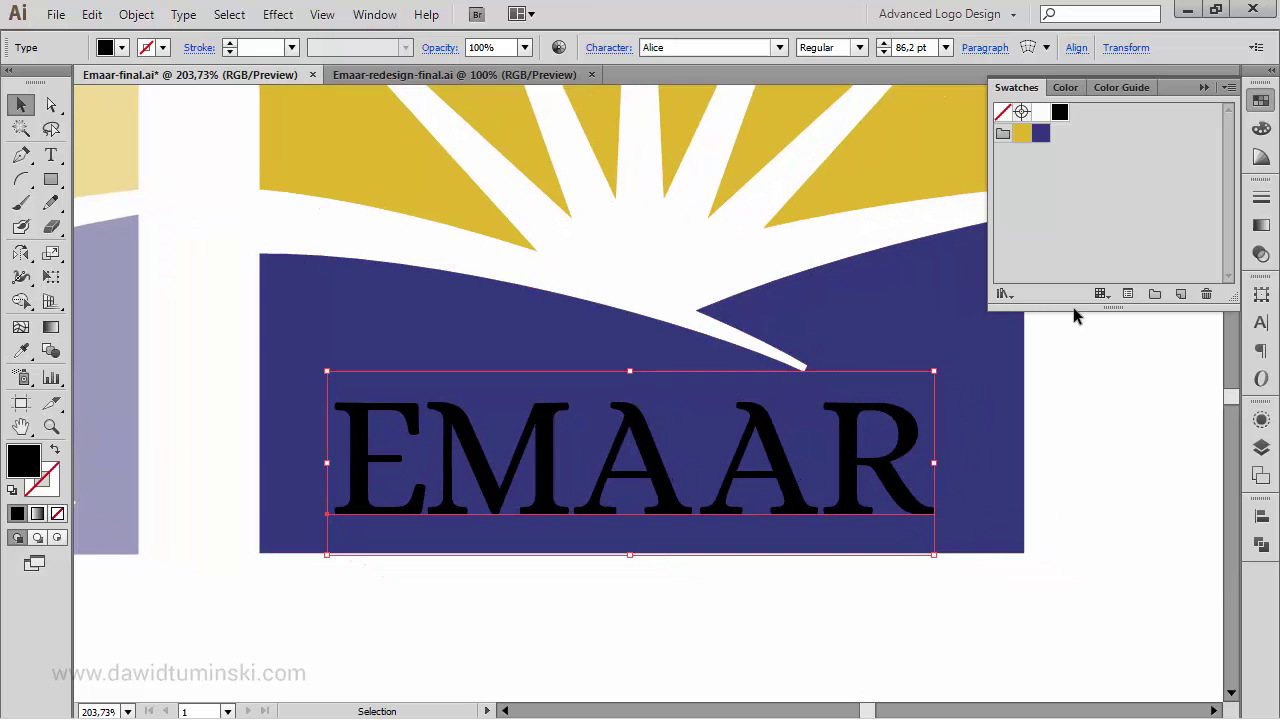
Step: Fill the EMAAR text with white and nudge it slightly up and to the right within the blue area
{"action": "left_click", "coordinate": [1040, 112]}
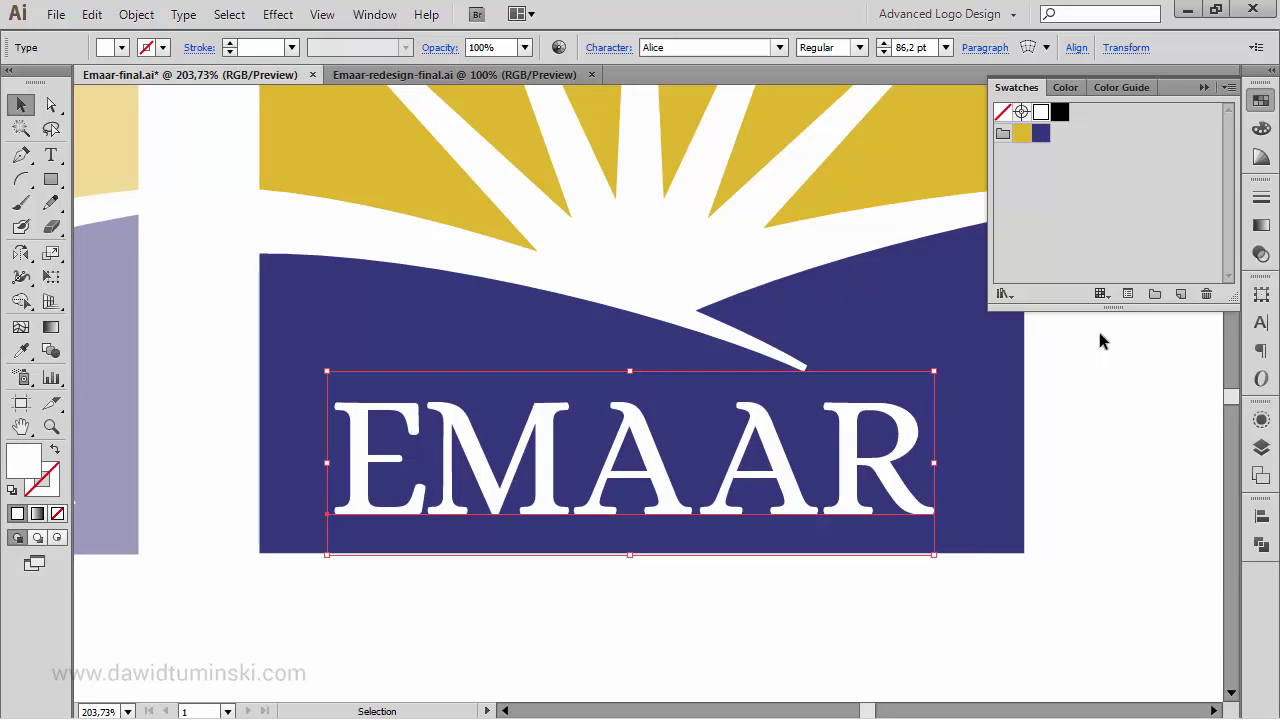
{"action": "left_click", "coordinate": [1097, 388]}
{"action": "key", "text": "space"}
{"action": "left_click_drag", "start_coordinate": [1097, 388], "coordinate": [1064, 414]}
{"action": "left_click_drag", "start_coordinate": [871, 488], "coordinate": [877, 482]}
{"action": "left_click", "coordinate": [1019, 436]}
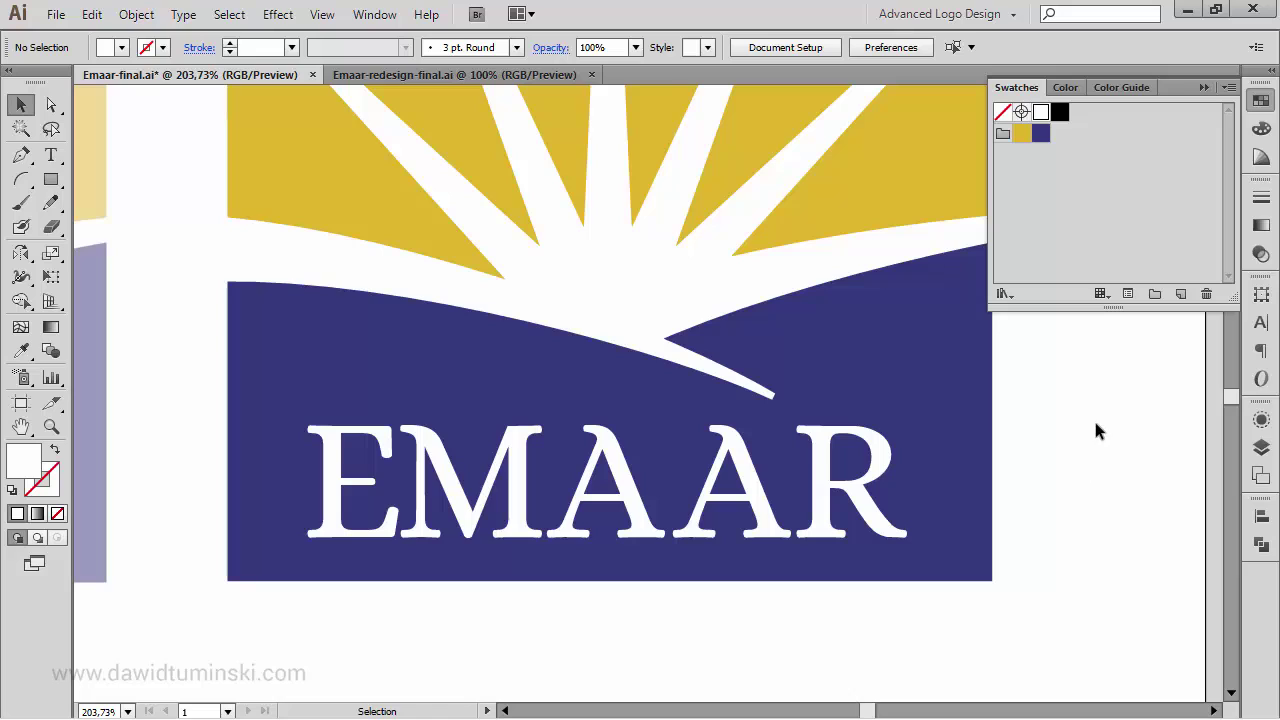
Step: Start an Offset Path effect on the white EMAAR text with the preview enabled and set the offset to 1 px
{"action": "left_click", "coordinate": [883, 471]}
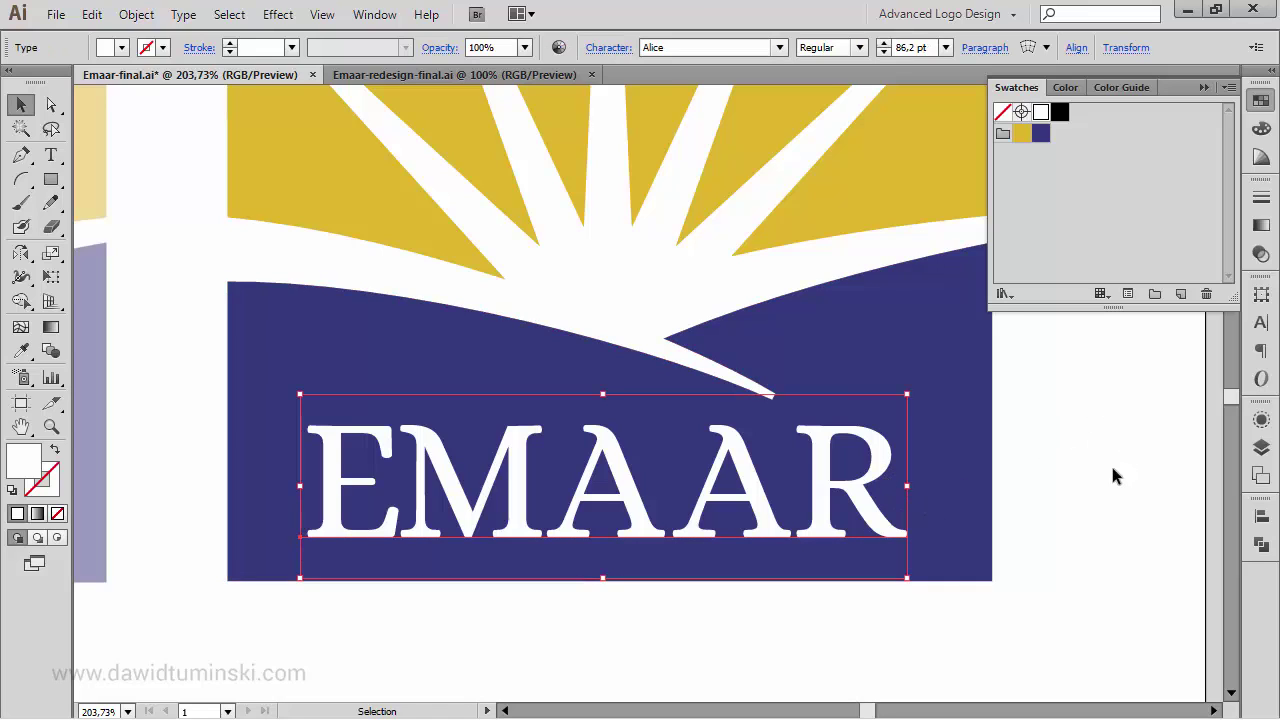
{"action": "left_click", "coordinate": [1261, 419]}
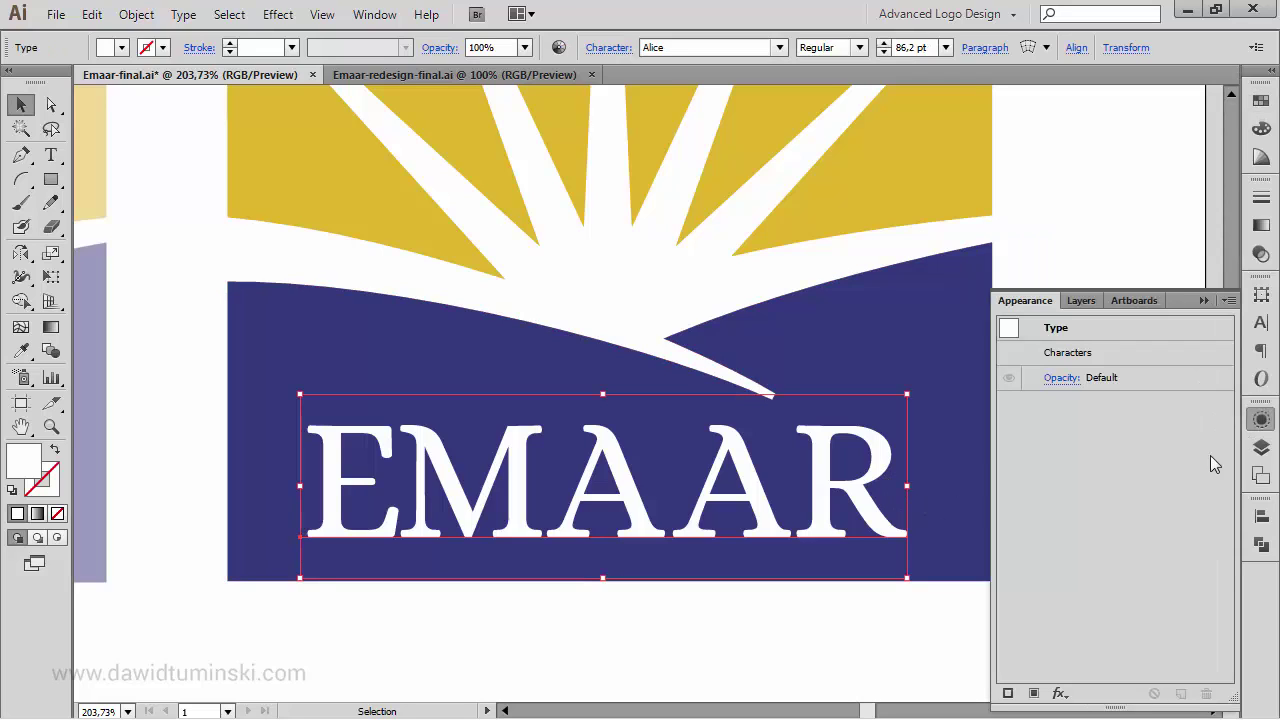
{"action": "left_click", "coordinate": [1059, 693]}
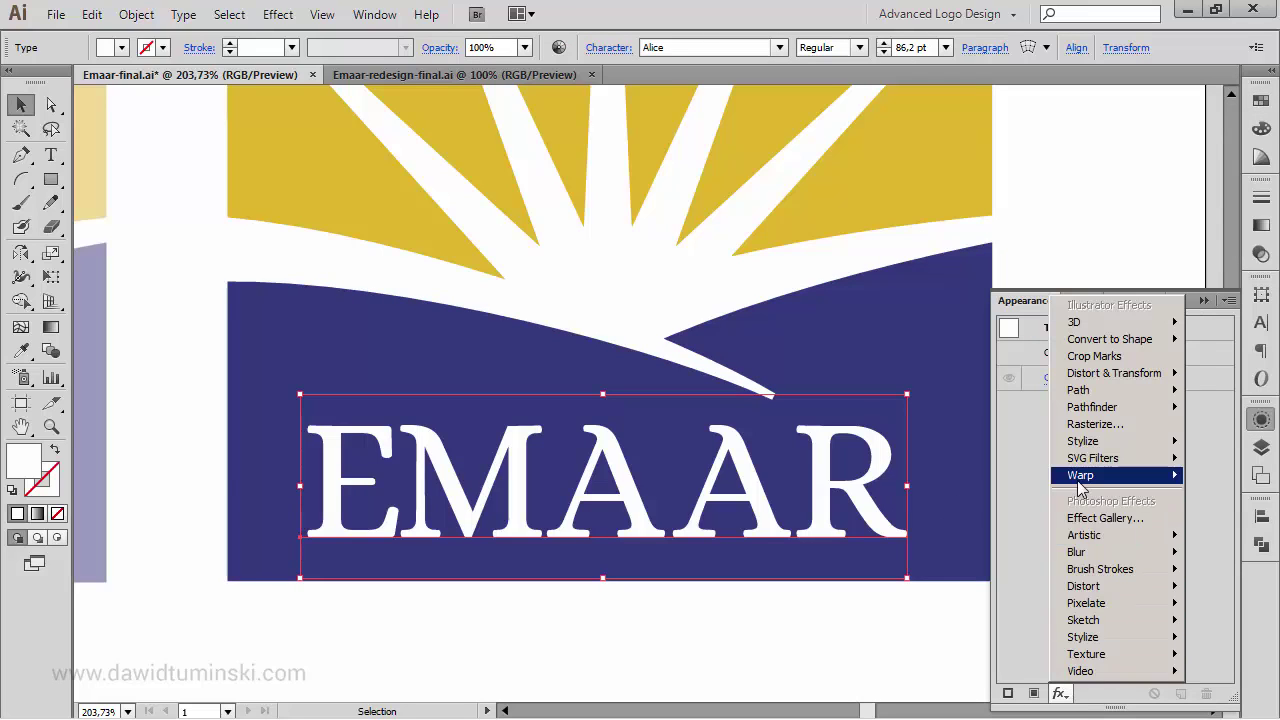
{"action": "mouse_move", "coordinate": [1082, 396]}
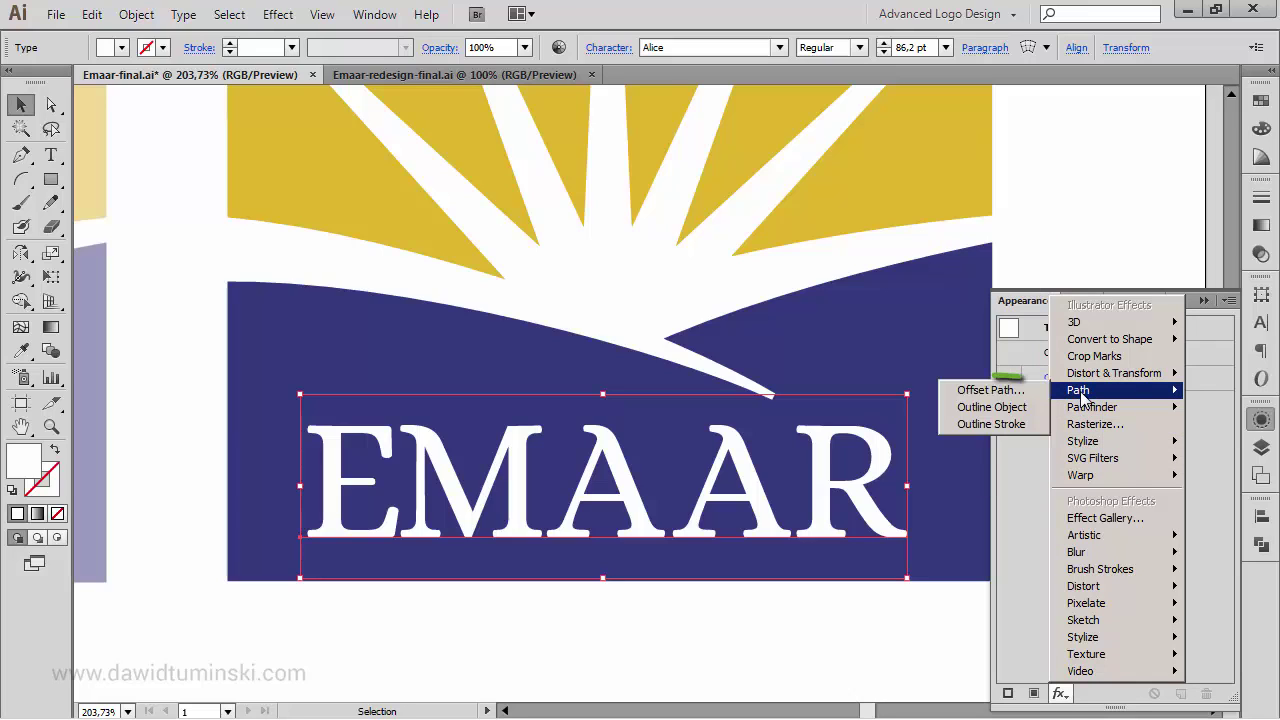
{"action": "left_click", "coordinate": [1015, 397]}
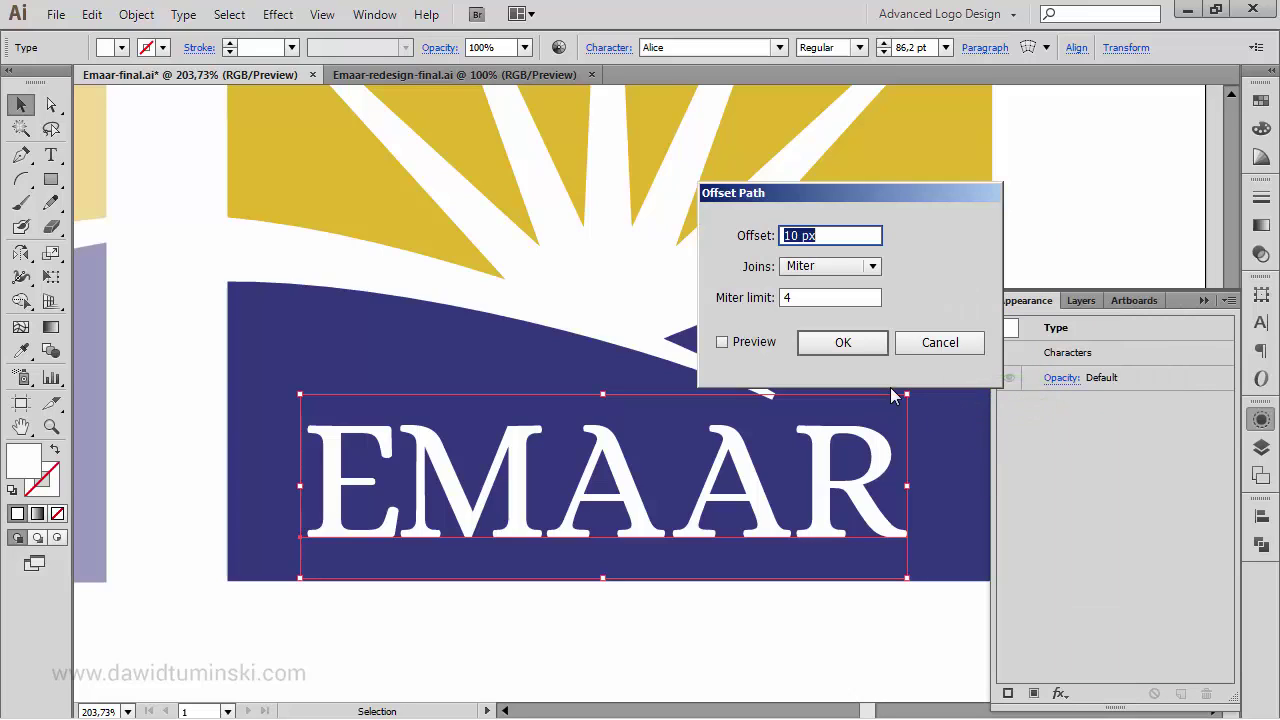
{"action": "left_click", "coordinate": [765, 348]}
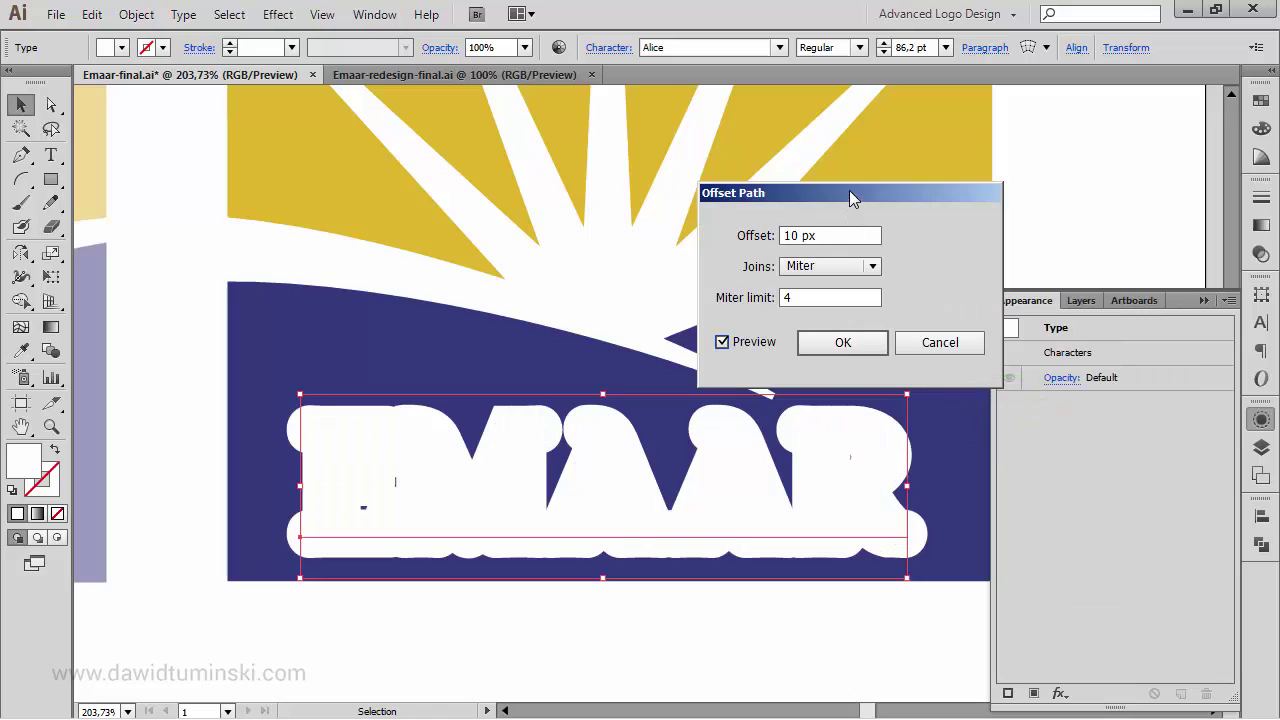
{"action": "left_click_drag", "start_coordinate": [849, 190], "coordinate": [870, 118]}
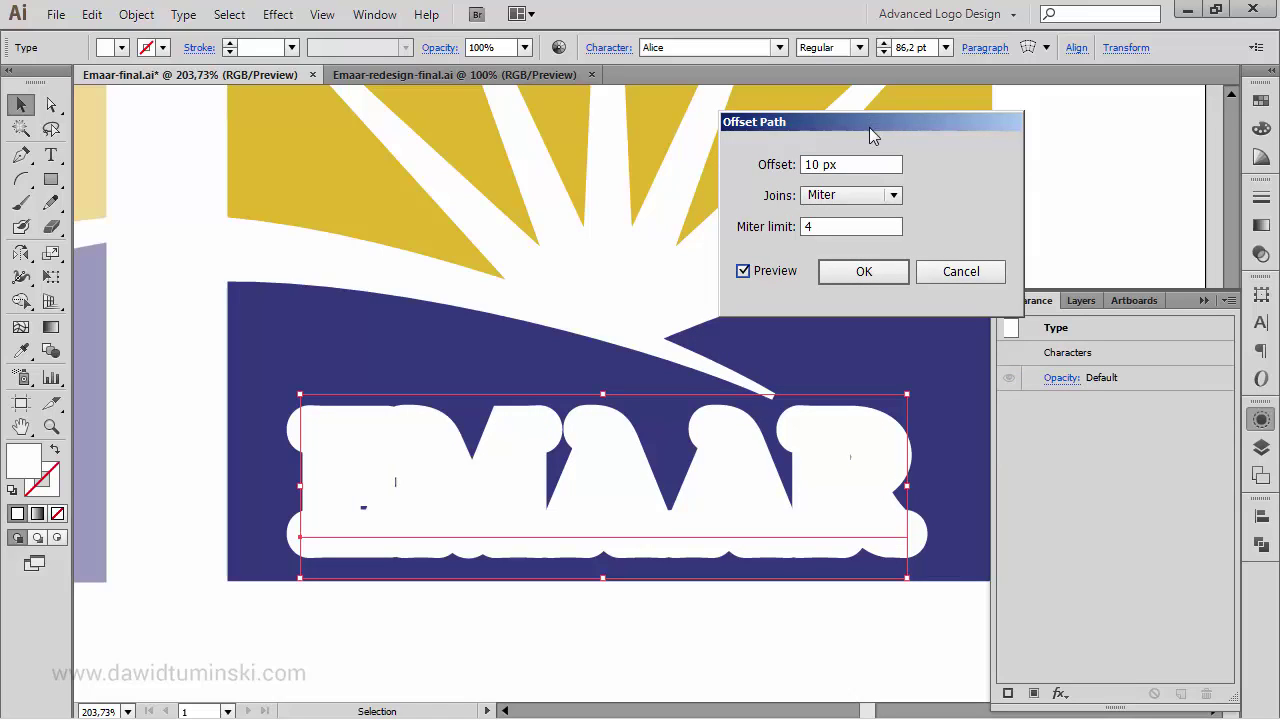
{"action": "left_click_drag", "start_coordinate": [871, 164], "coordinate": [716, 175]}
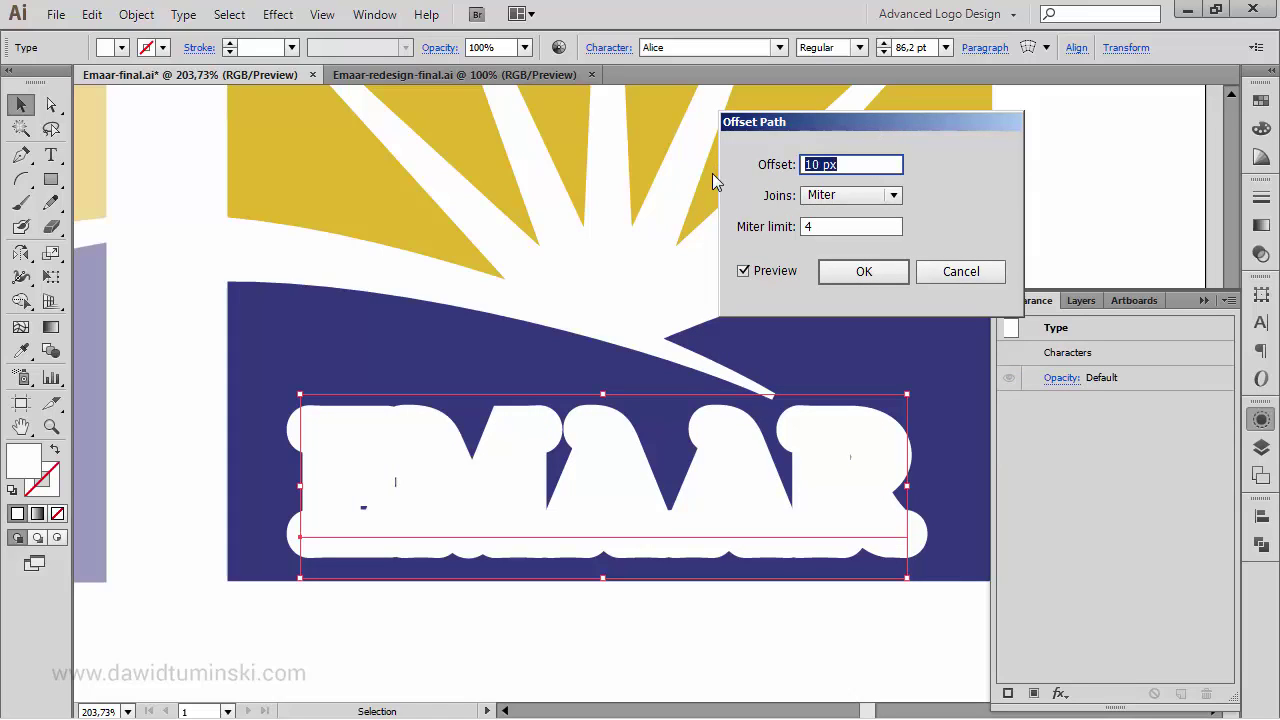
{"action": "key", "text": "shift+Down"}
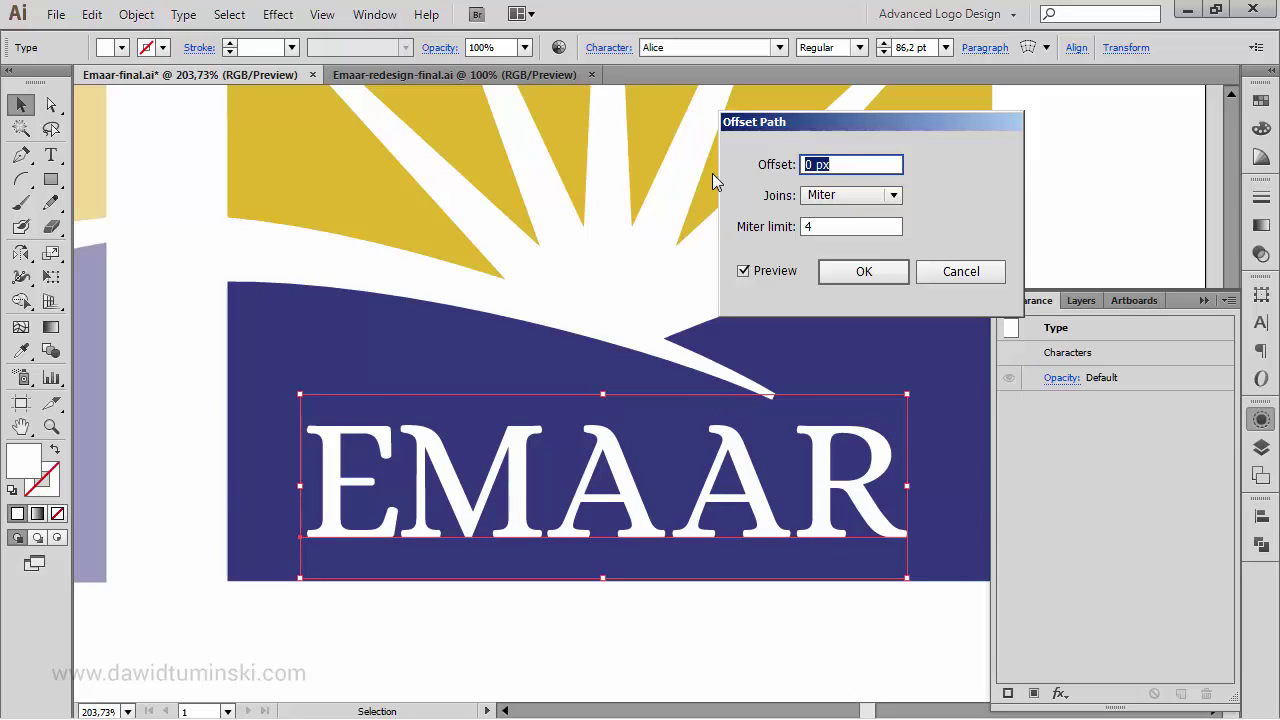
{"action": "key", "text": "Up"}
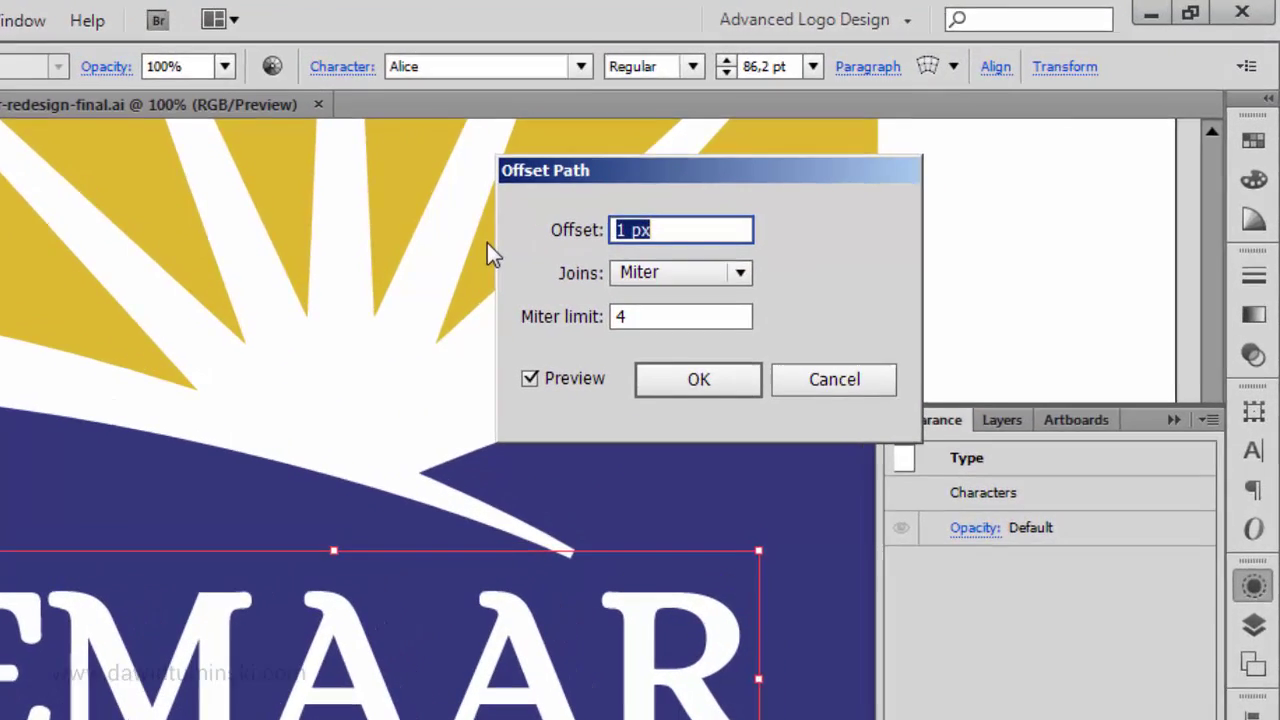
Step: Lower the lettering's offset to 0,5 px, fine-tune it slightly above that value, and apply the Offset Path effect
{"action": "type", "text": "0,8"}
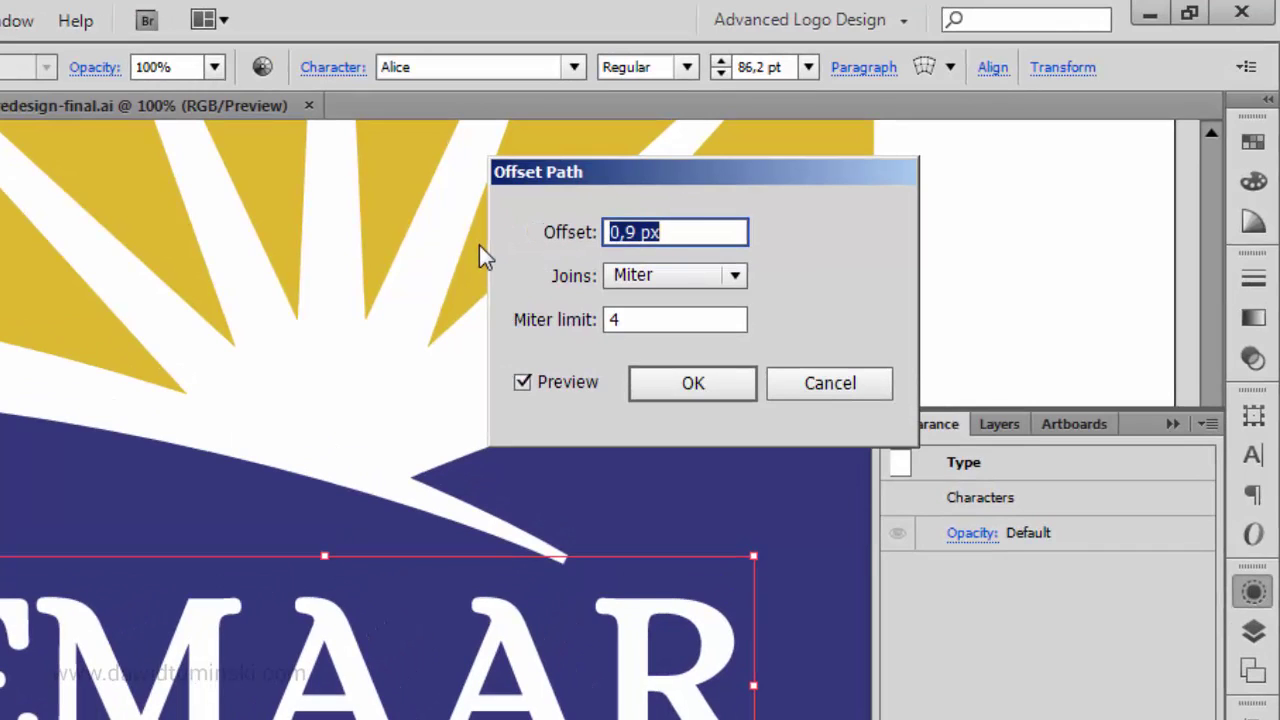
{"action": "key", "text": "Down"}
{"action": "key", "text": "Down"}
{"action": "key", "text": "Down"}
{"action": "key", "text": "Down"}
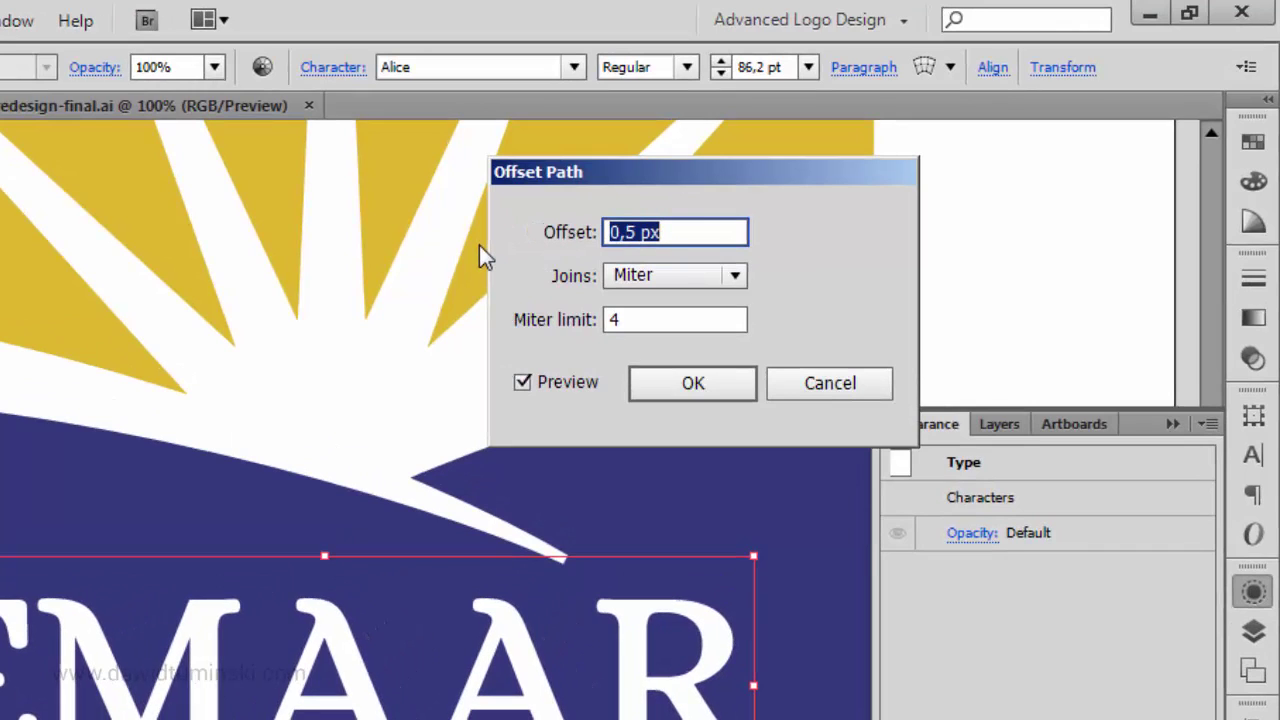
{"action": "key", "text": "Up"}
{"action": "key", "text": "Up"}
{"action": "key", "text": "Up"}
{"action": "key", "text": "Down"}
{"action": "key", "text": "Down"}
{"action": "left_click", "coordinate": [650, 384]}
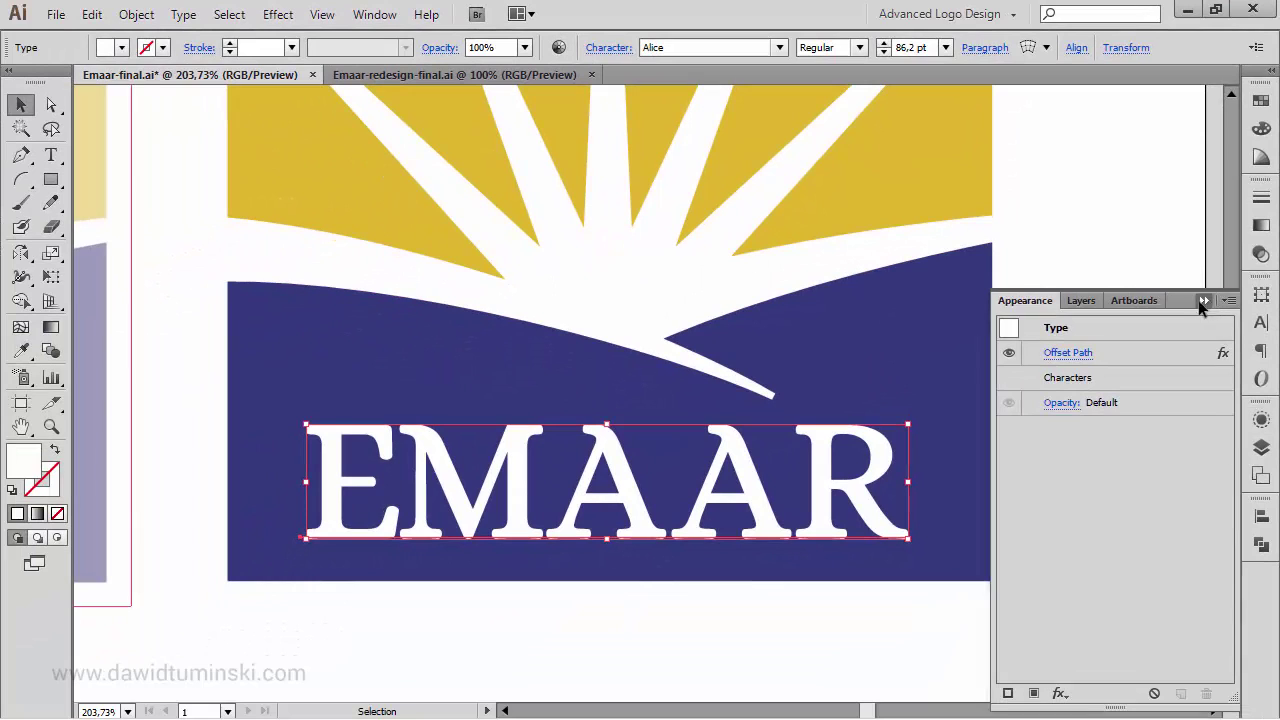
{"action": "left_click", "coordinate": [1200, 312]}
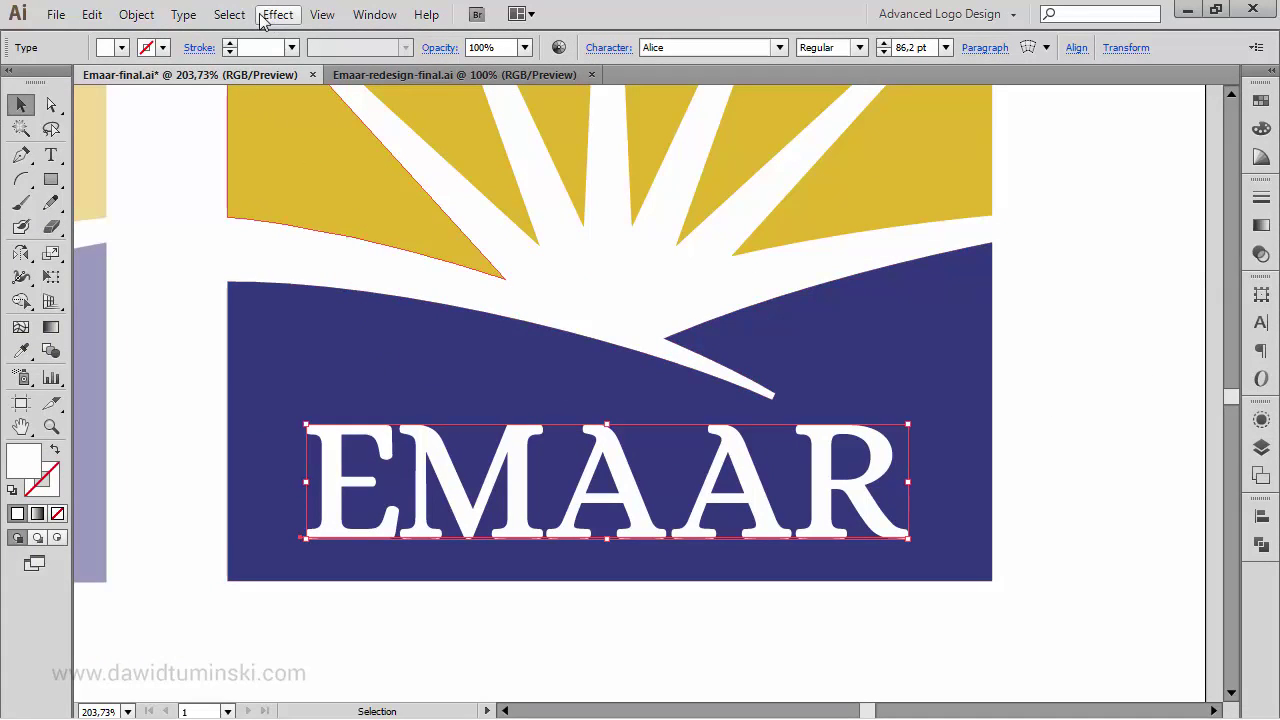
Step: Convert the white EMAAR text to outlines and deselect it
{"action": "left_click", "coordinate": [183, 15]}
{"action": "mouse_move", "coordinate": [229, 56]}
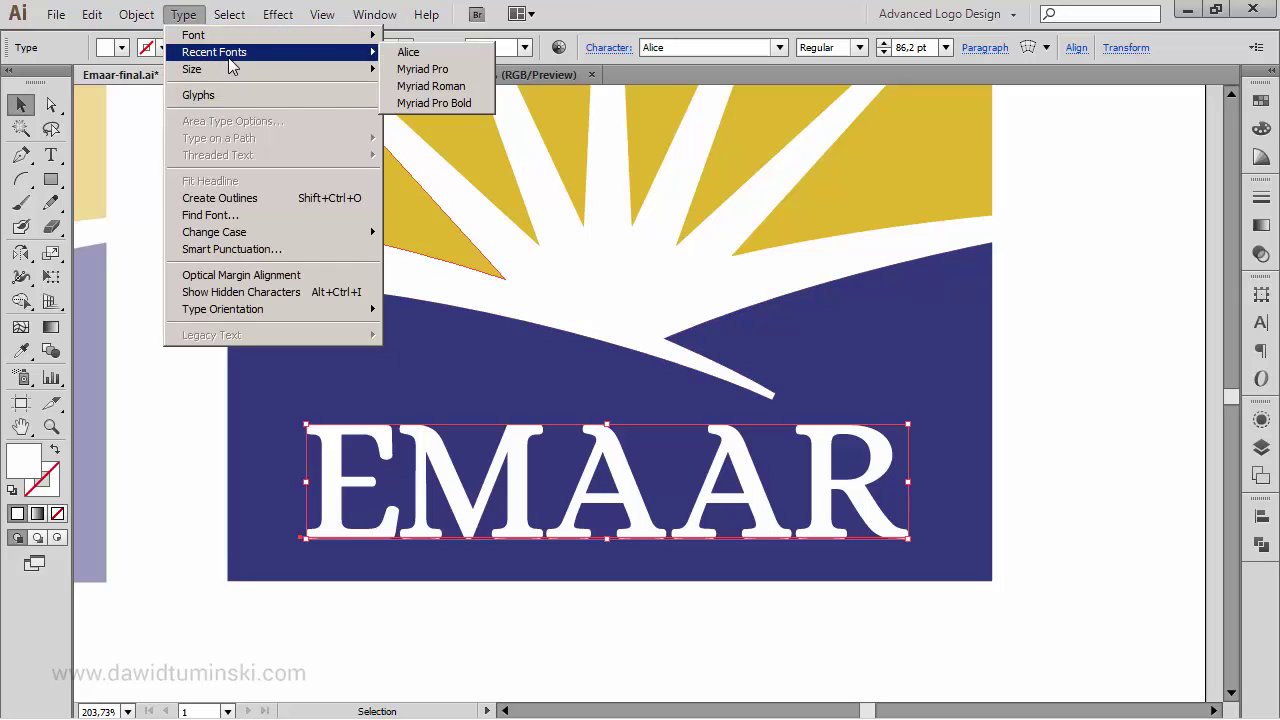
{"action": "left_click", "coordinate": [265, 199]}
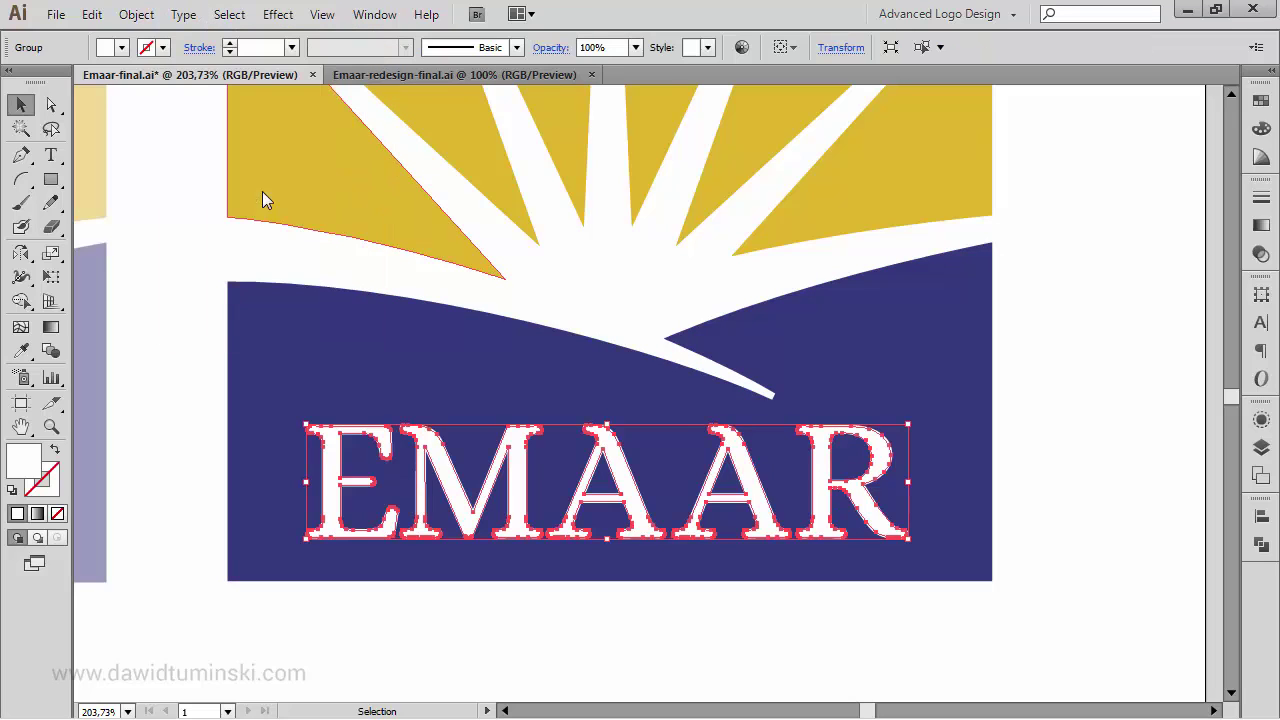
{"action": "left_click", "coordinate": [1102, 262]}
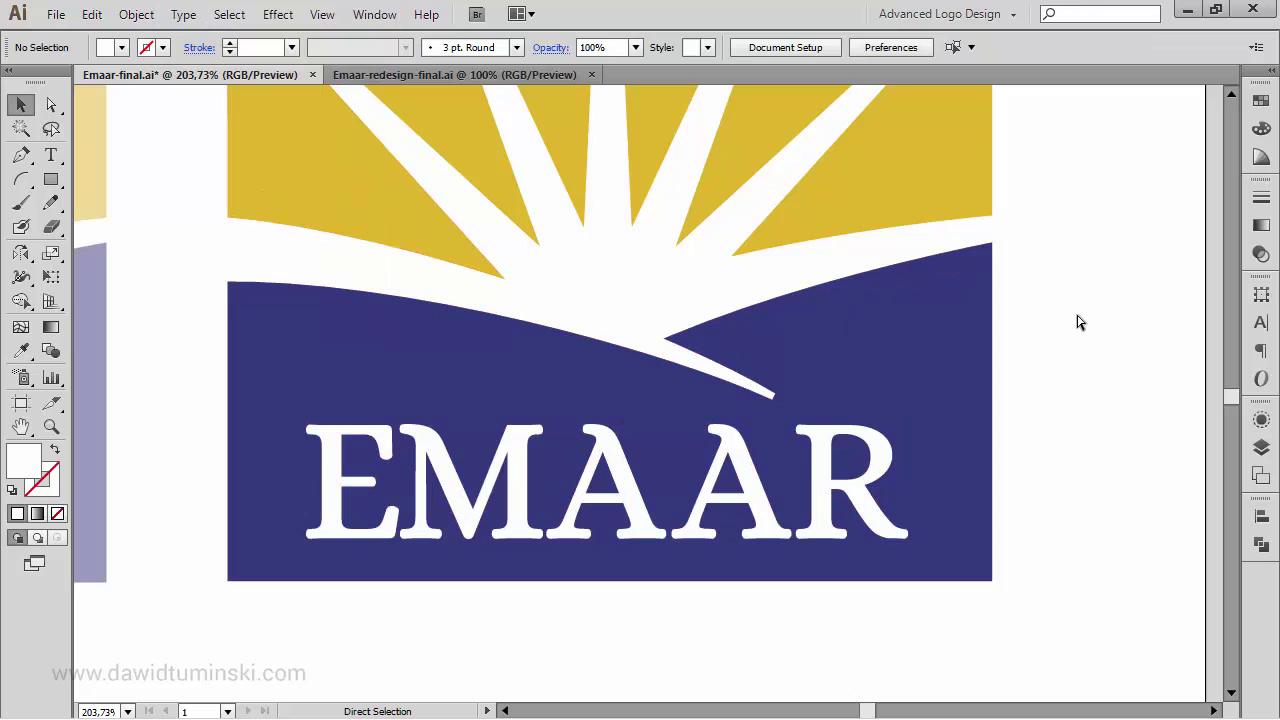
Step: Examine the traced logo at 100% zoom, checking its parts and the alignment options with the selection as the reference
{"action": "key", "text": "ctrl+1"}
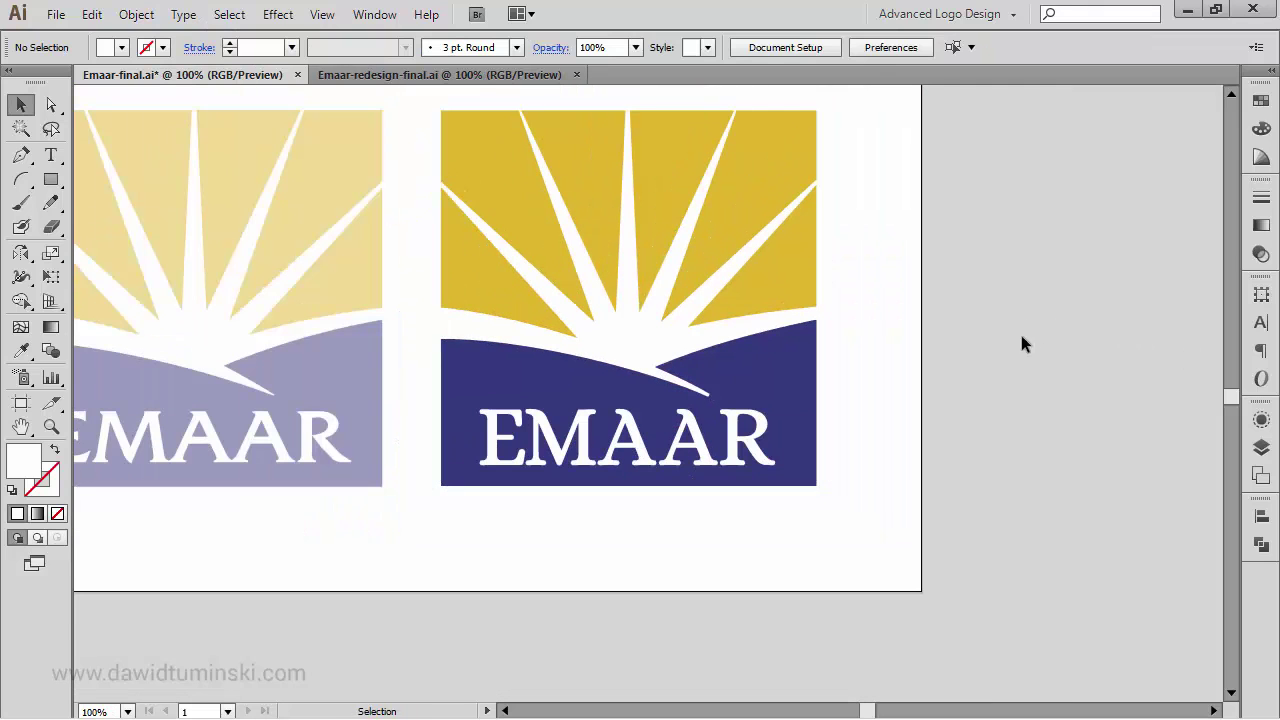
{"action": "left_click_drag", "start_coordinate": [988, 317], "coordinate": [998, 349]}
{"action": "left_click_drag", "start_coordinate": [832, 548], "coordinate": [484, 146]}
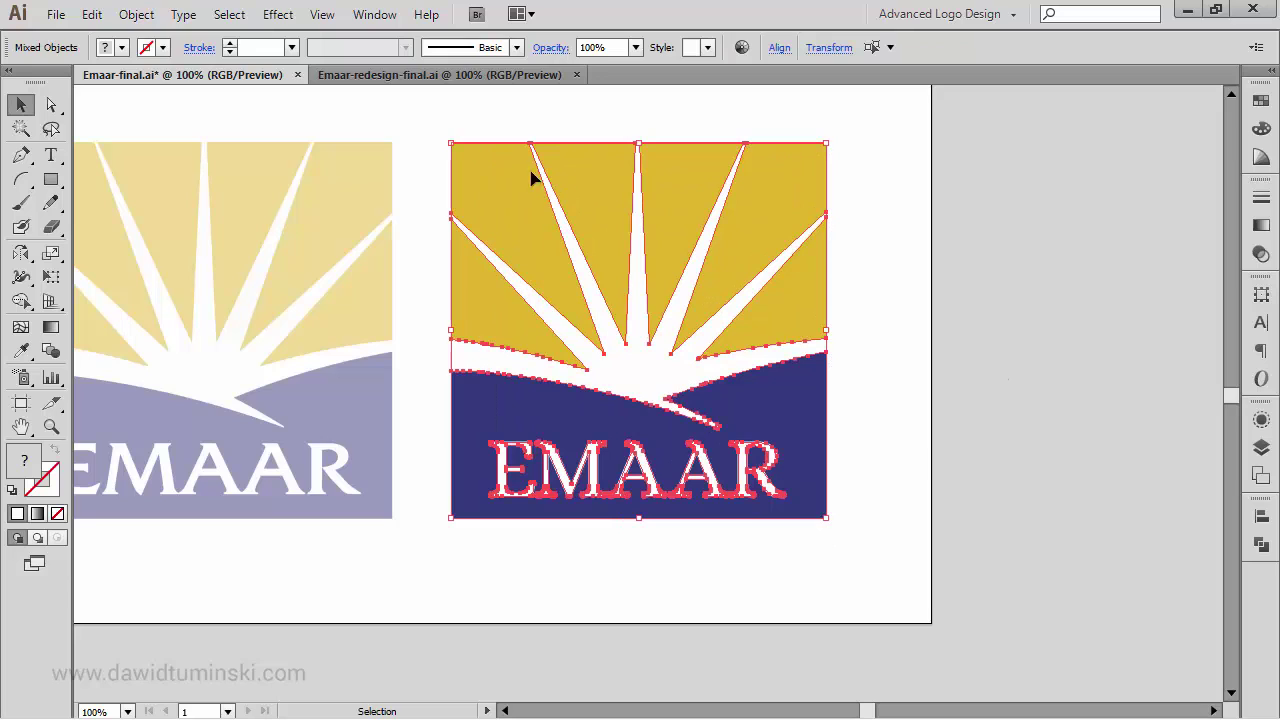
{"action": "left_click", "coordinate": [779, 48]}
{"action": "left_click", "coordinate": [768, 211]}
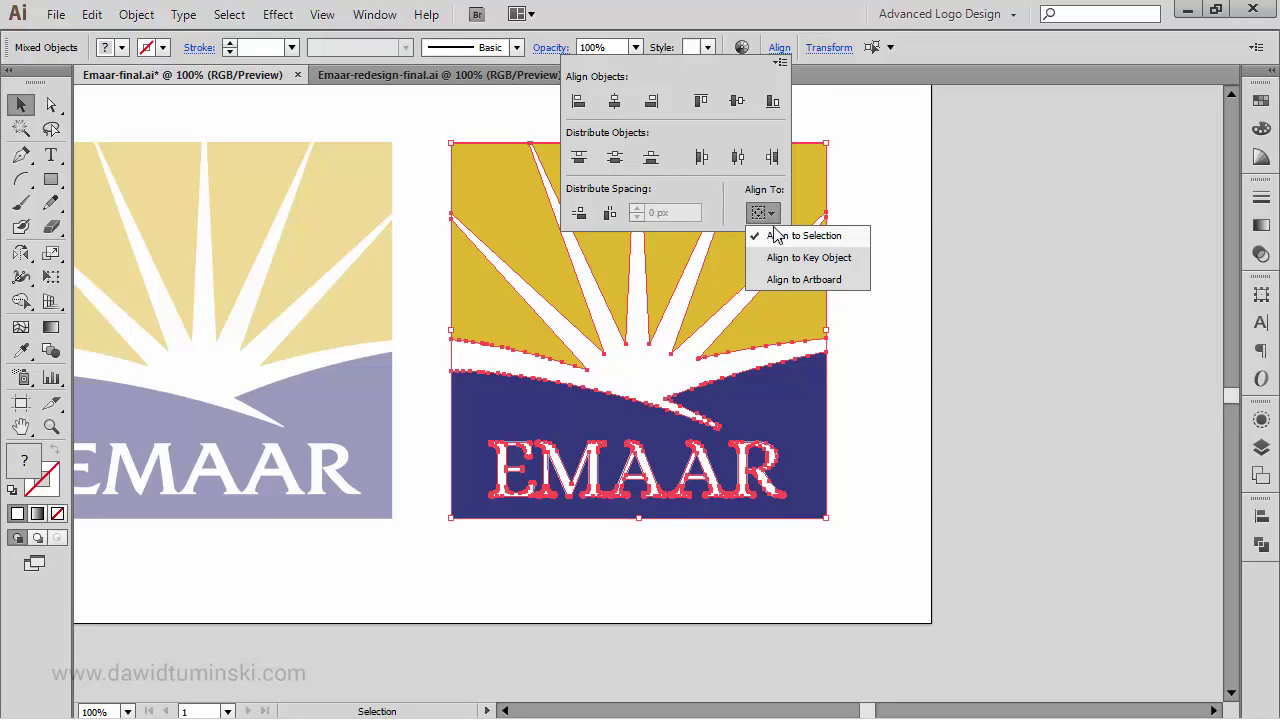
{"action": "left_click", "coordinate": [776, 235]}
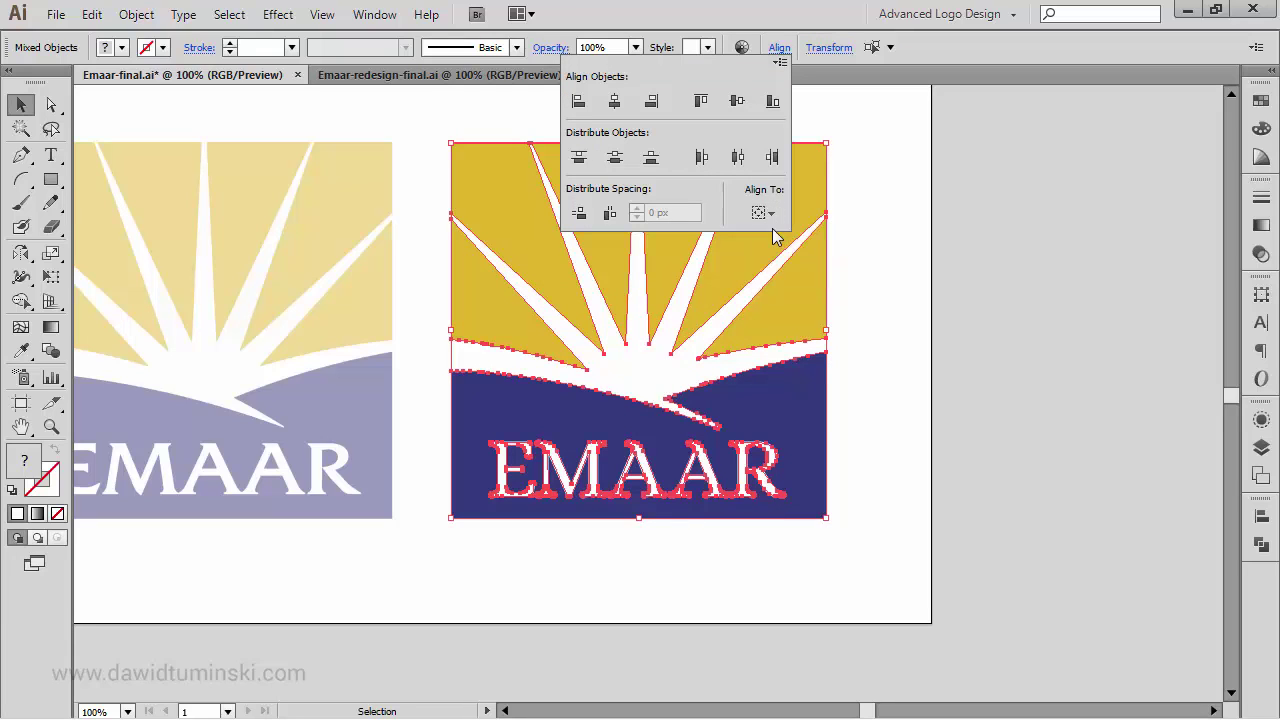
{"action": "left_click", "coordinate": [908, 268]}
{"action": "left_click", "coordinate": [802, 390]}
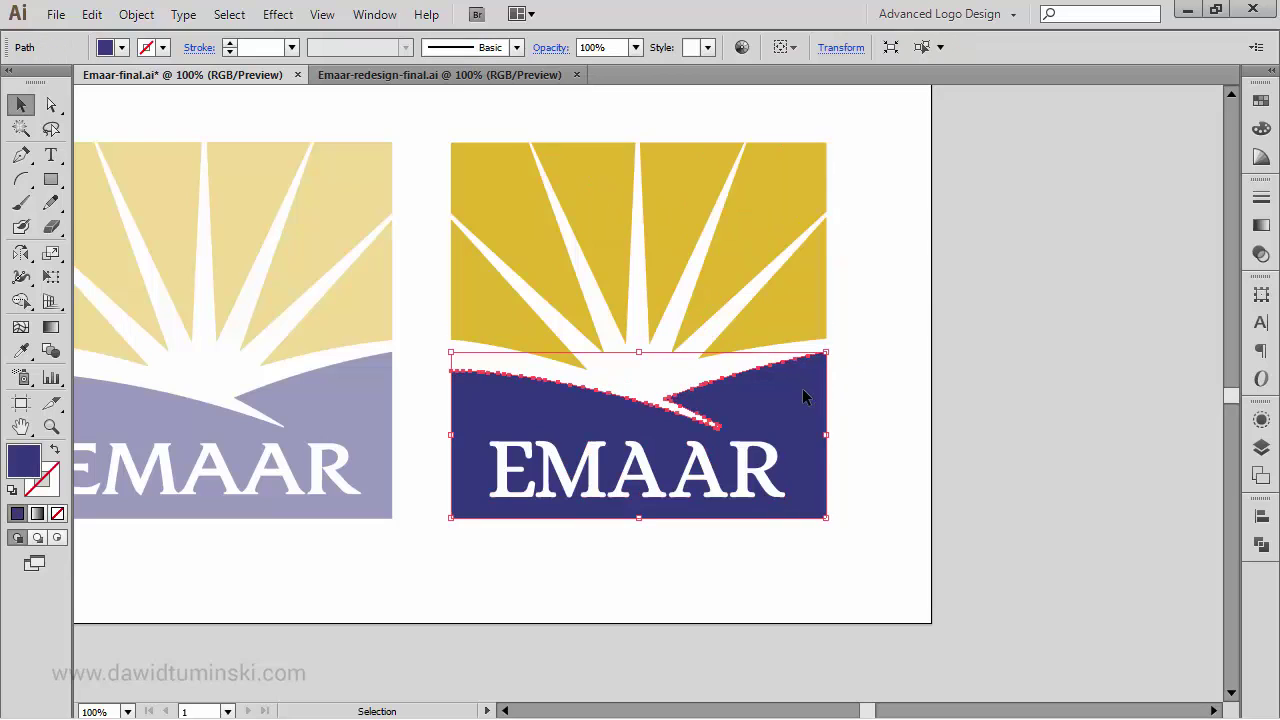
{"action": "left_click", "coordinate": [766, 455]}
{"action": "left_click_drag", "start_coordinate": [860, 502], "coordinate": [532, 199]}
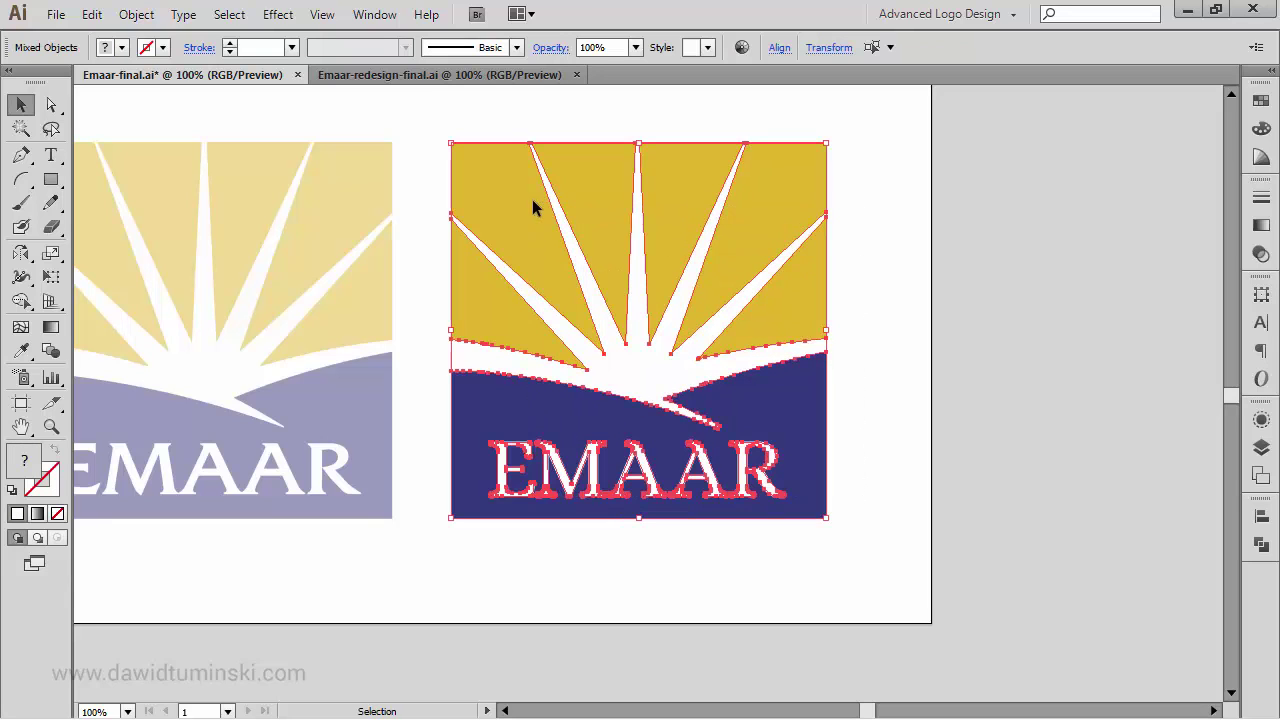
{"action": "left_click", "coordinate": [779, 47]}
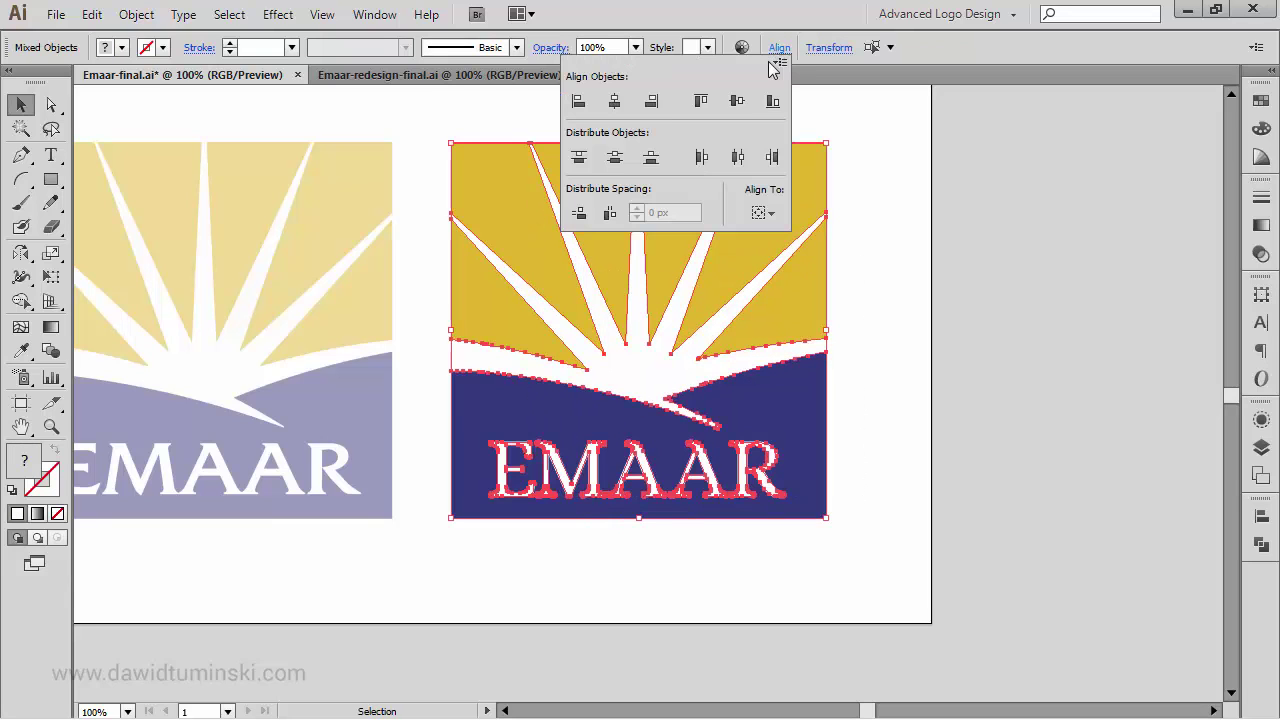
{"action": "left_click", "coordinate": [912, 230]}
{"action": "left_click", "coordinate": [925, 227]}
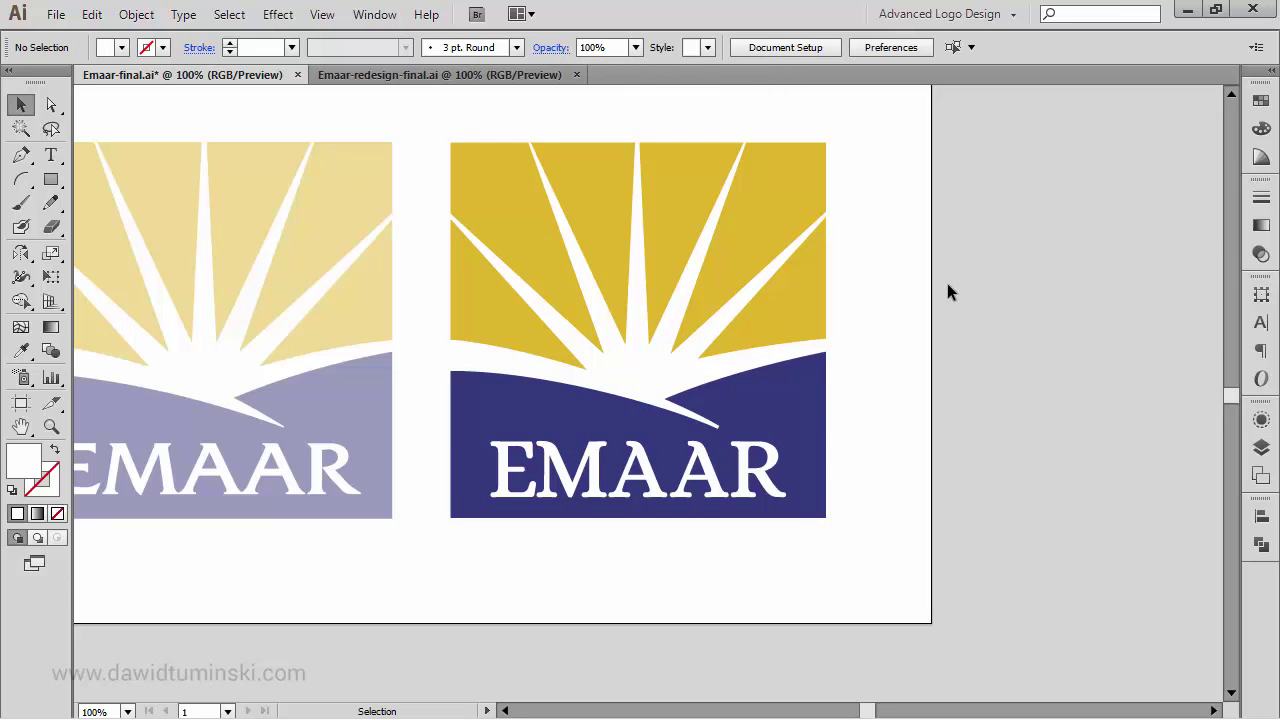